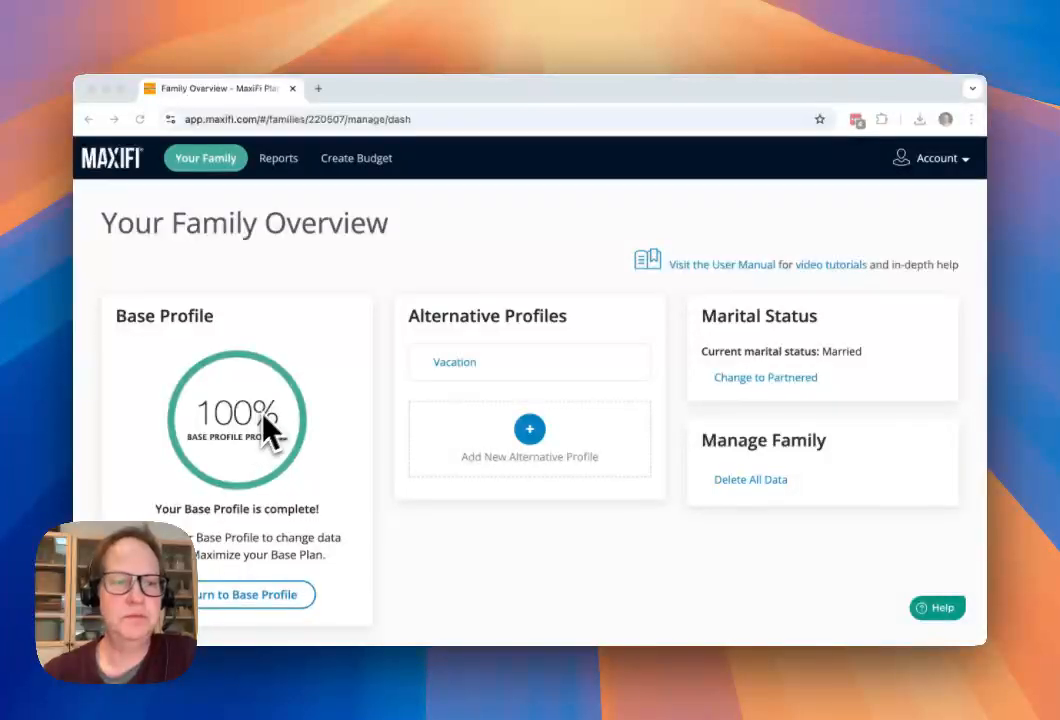
Open the Base Profile and run its Base Plan report
click(257, 598)
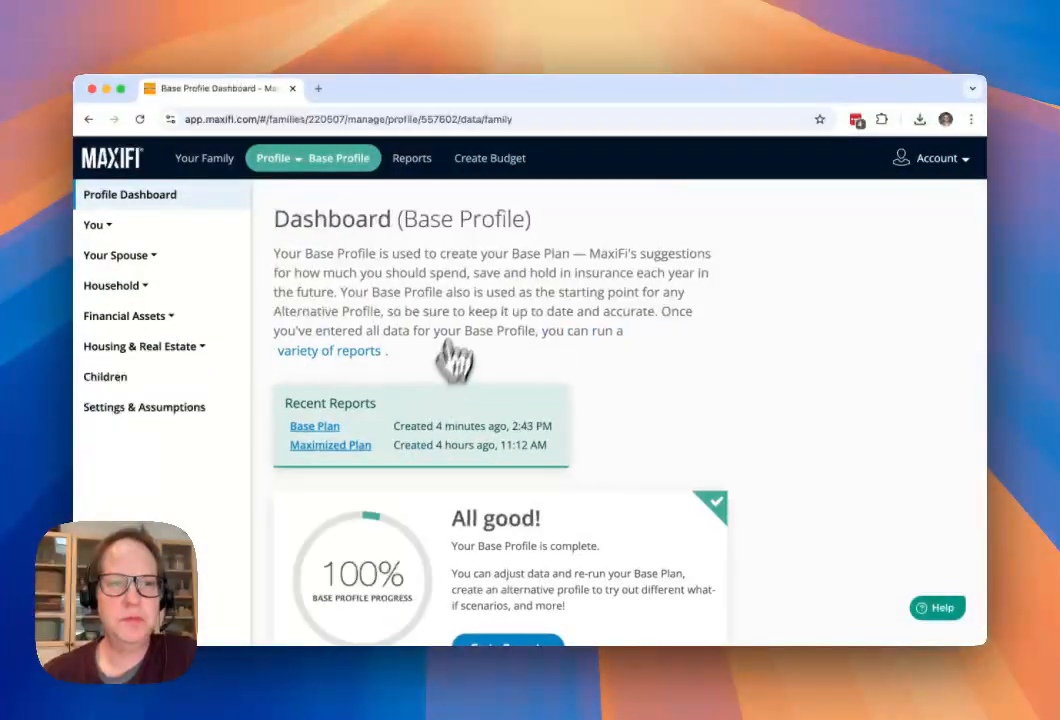
click(416, 162)
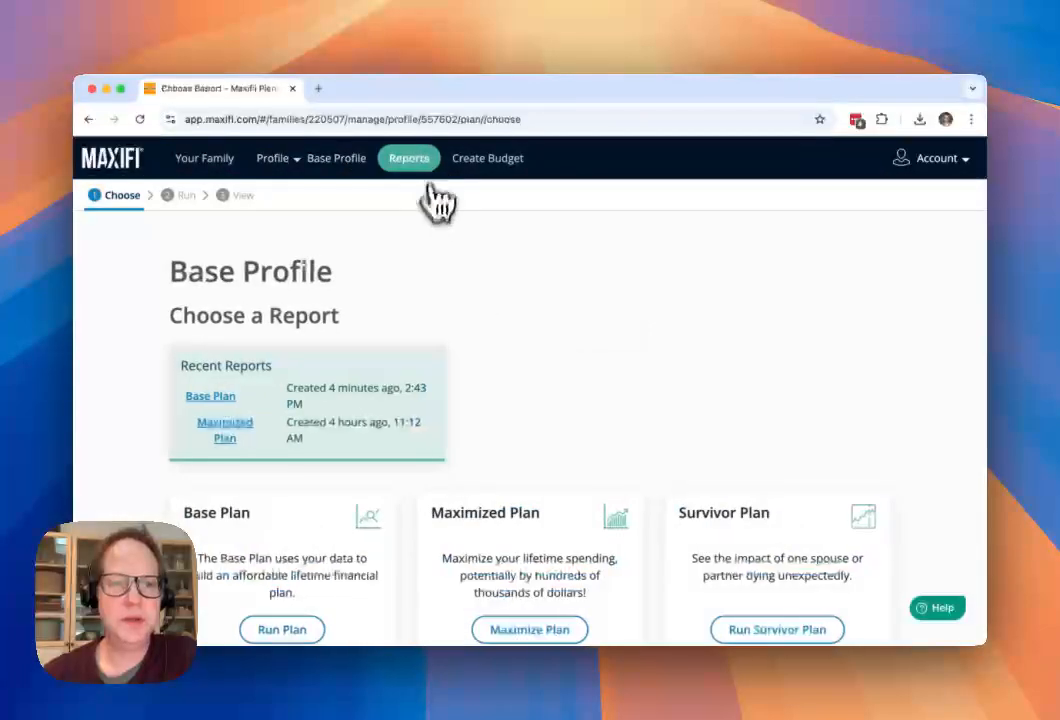
scroll(360, 460, down, 3)
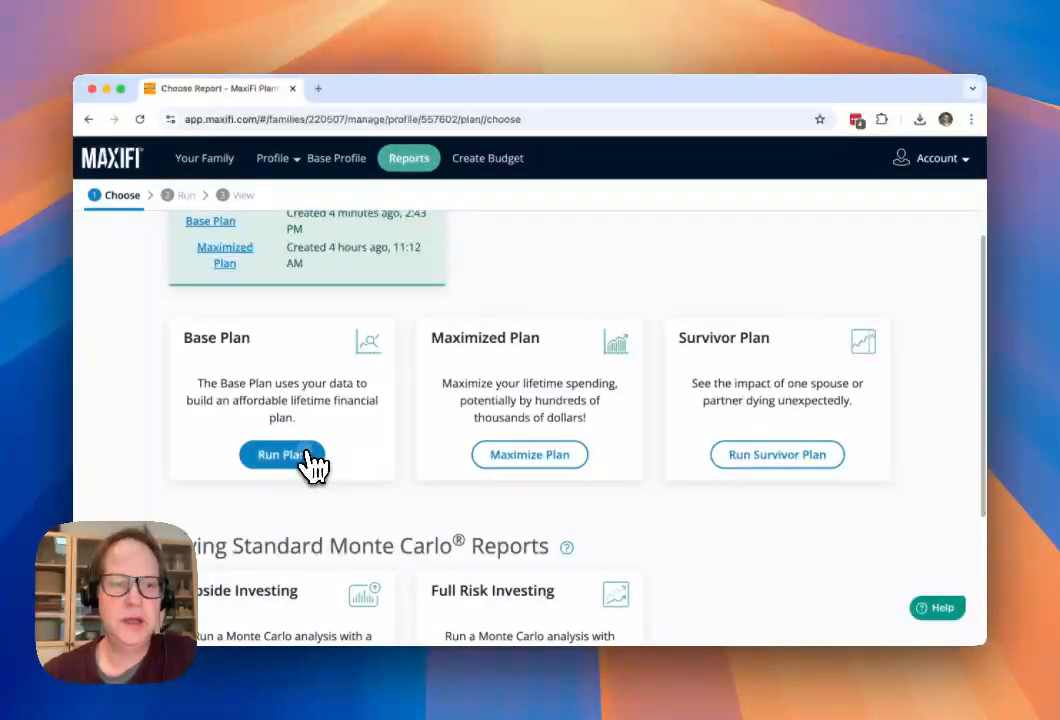
click(308, 465)
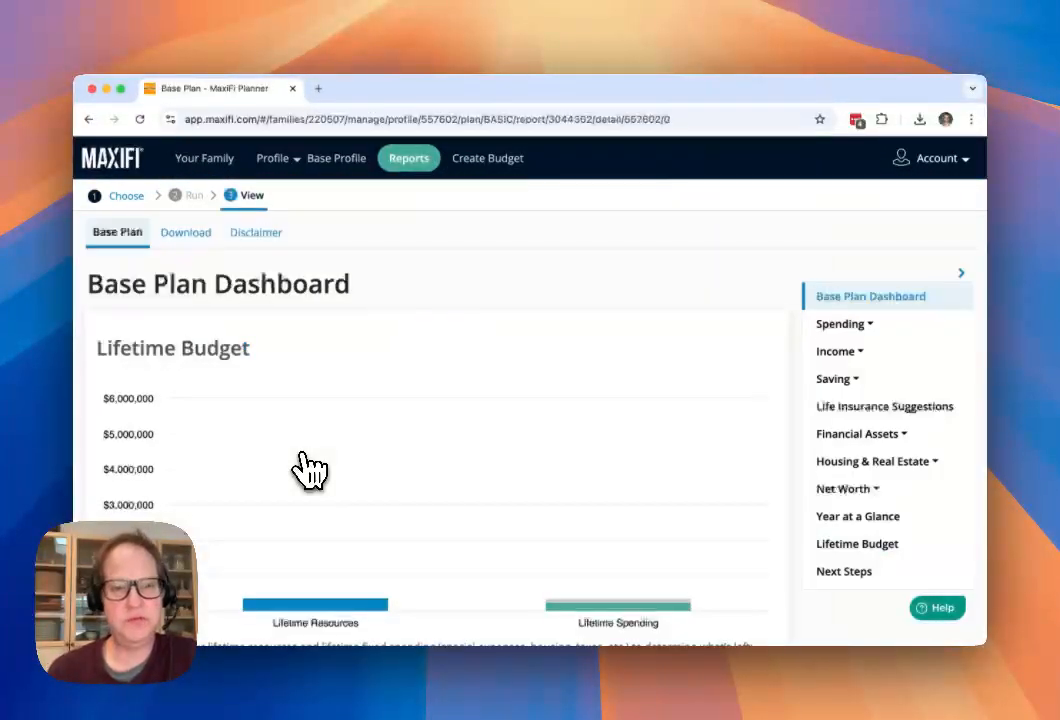
Look through the Base Plan Dashboard, from the Lifetime Budget chart down to the Next Steps section
scroll(310, 468, down, 4)
scroll(450, 391, down, 15)
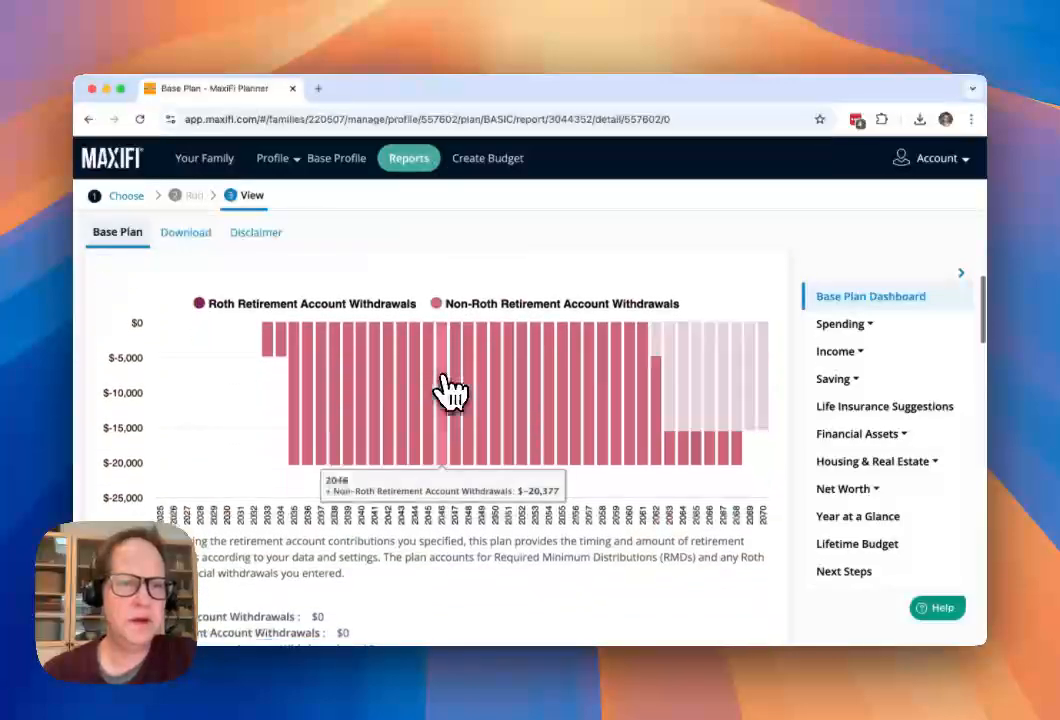
scroll(450, 391, down, 12)
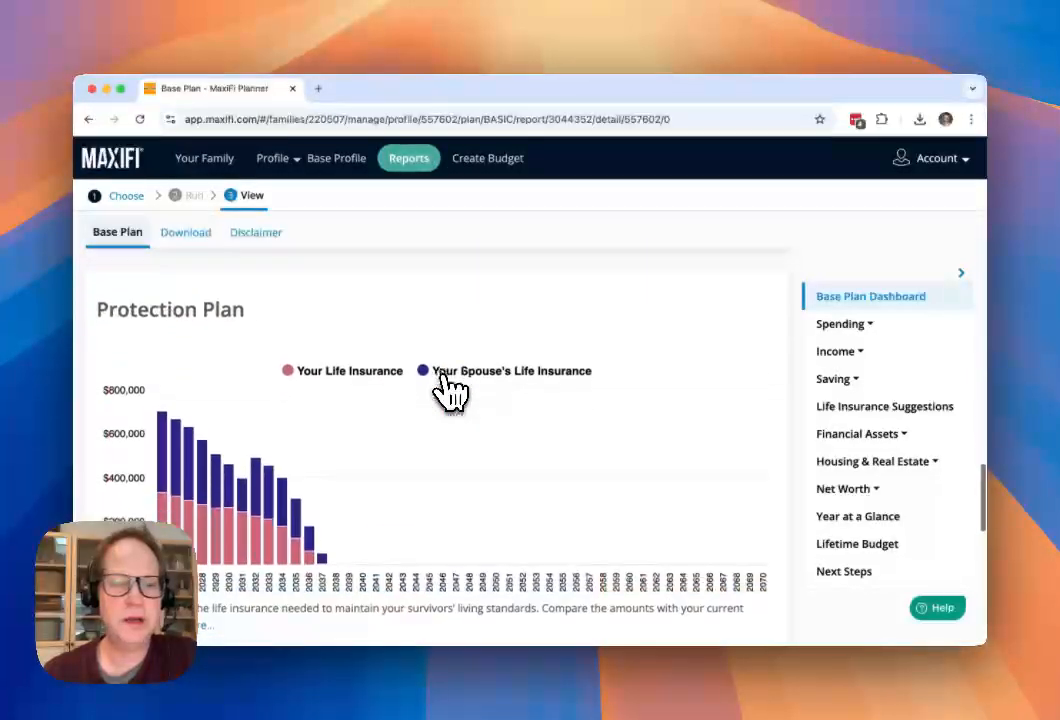
scroll(450, 391, down, 4)
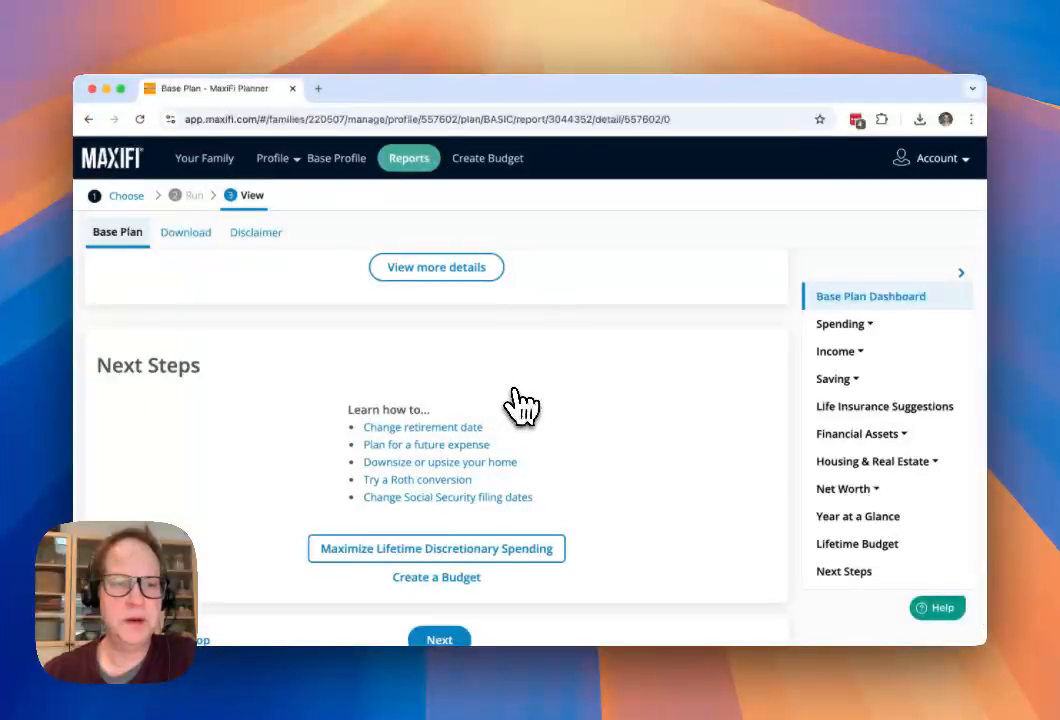
scroll(520, 402, down, 1)
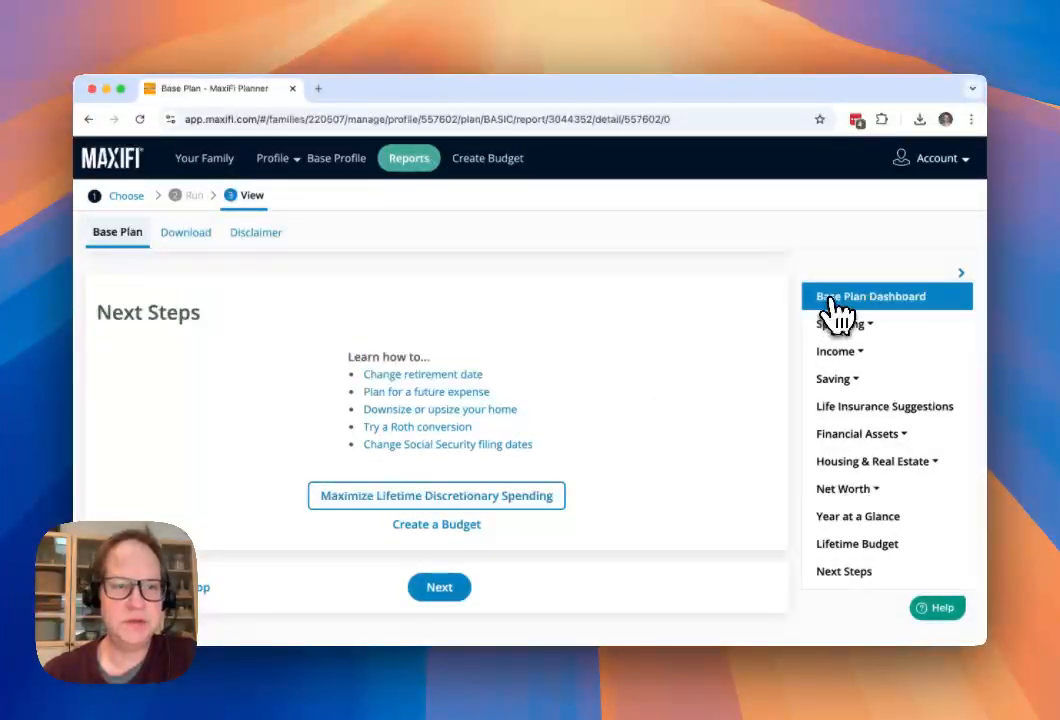
scroll(640, 456, down, 1)
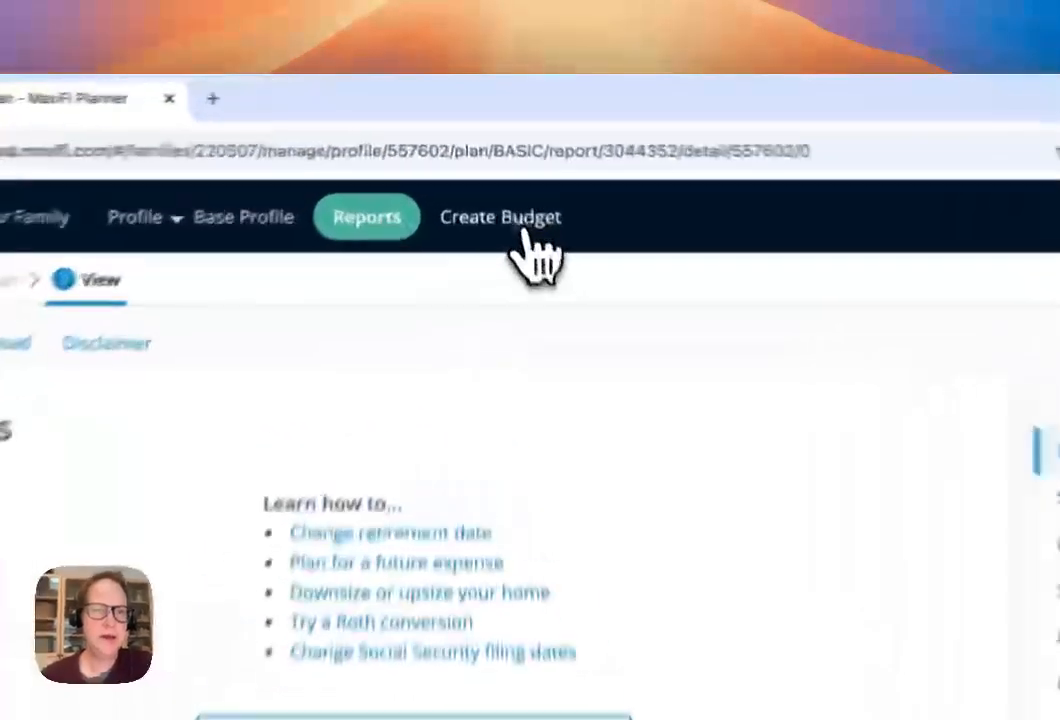
Start creating a 2025 budget, review the income projections and continue to the spending stage
click(503, 166)
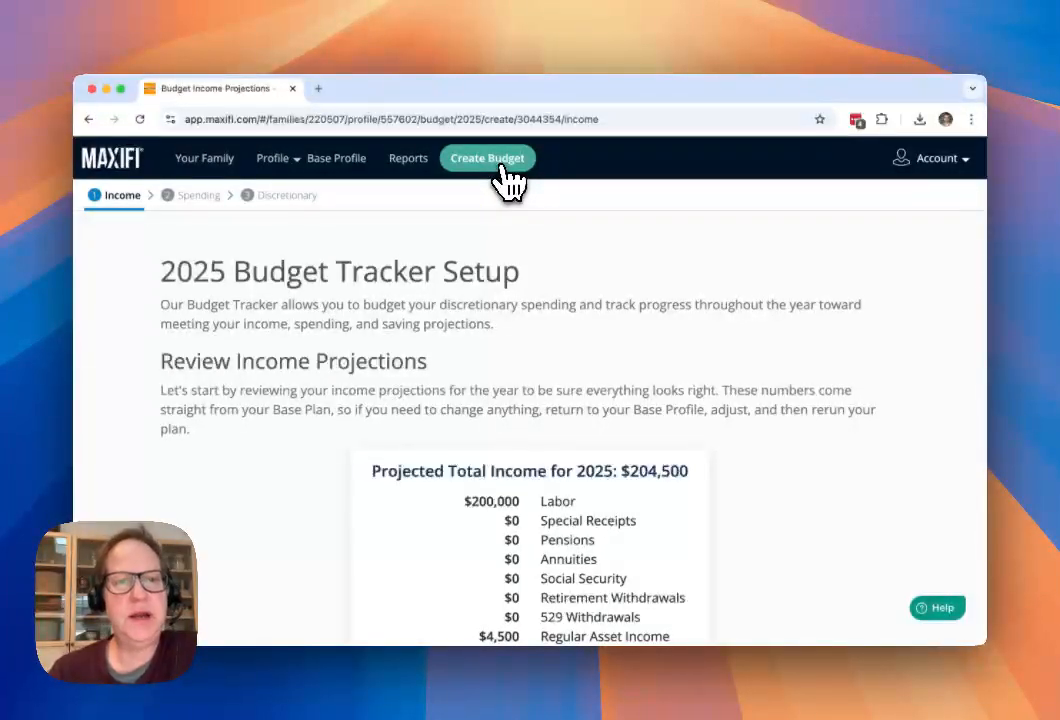
scroll(640, 380, down, 2)
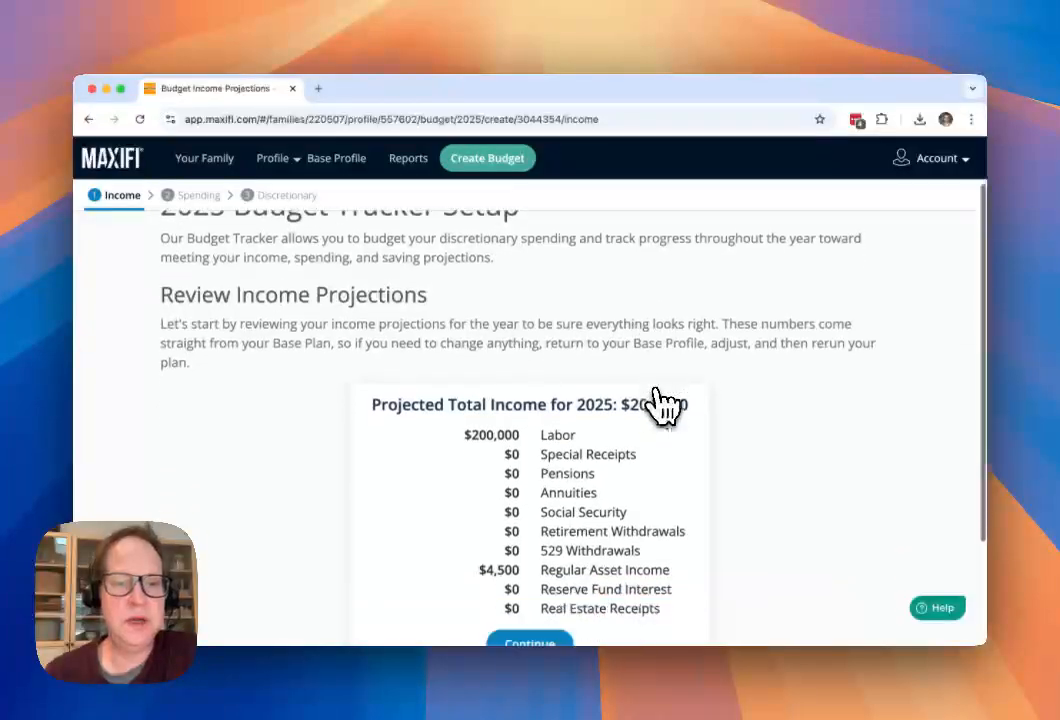
scroll(665, 406, down, 1)
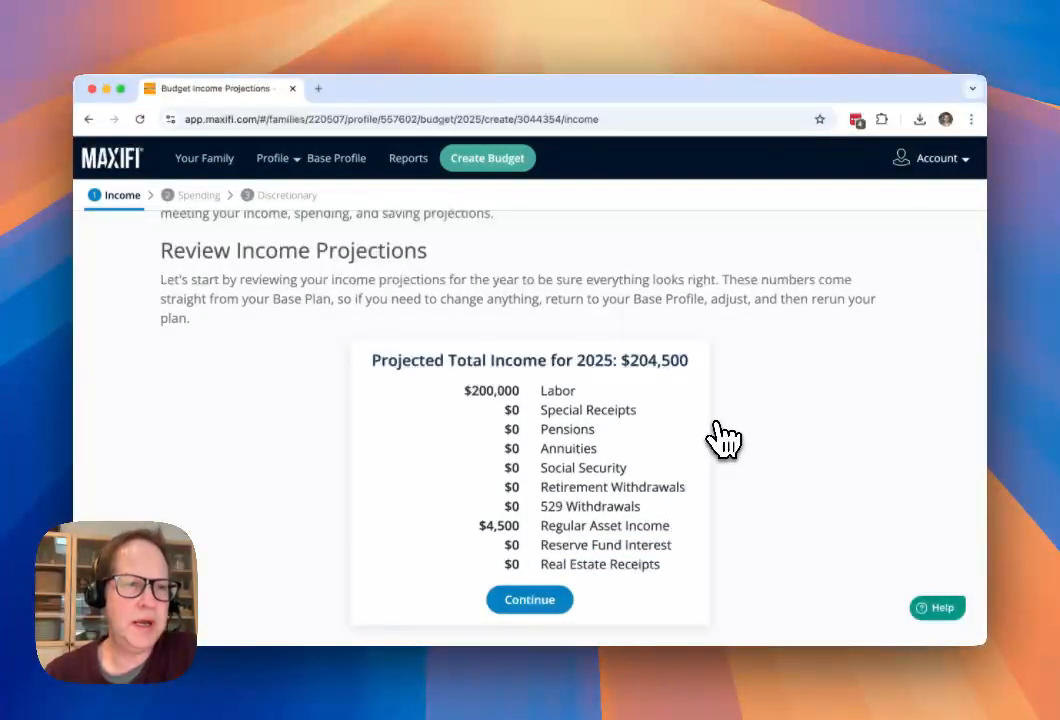
scroll(740, 456, down, 1)
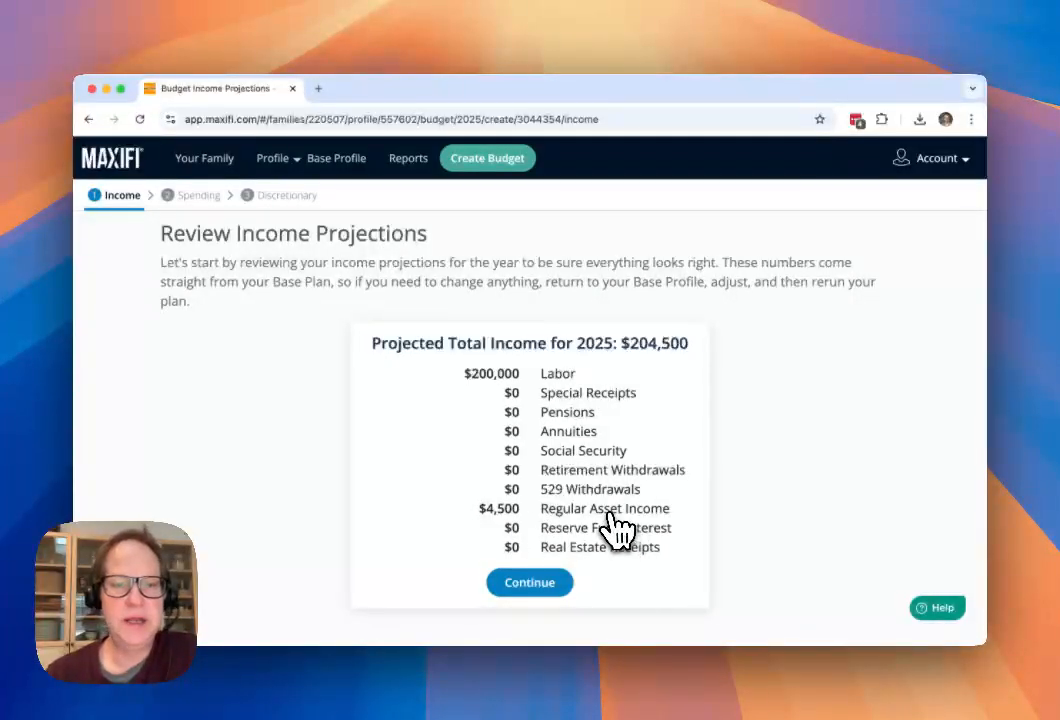
click(550, 592)
Review the 2025 housing, other fixed spending and saving projections, and continue to the discretionary stage
scroll(640, 600, down, 2)
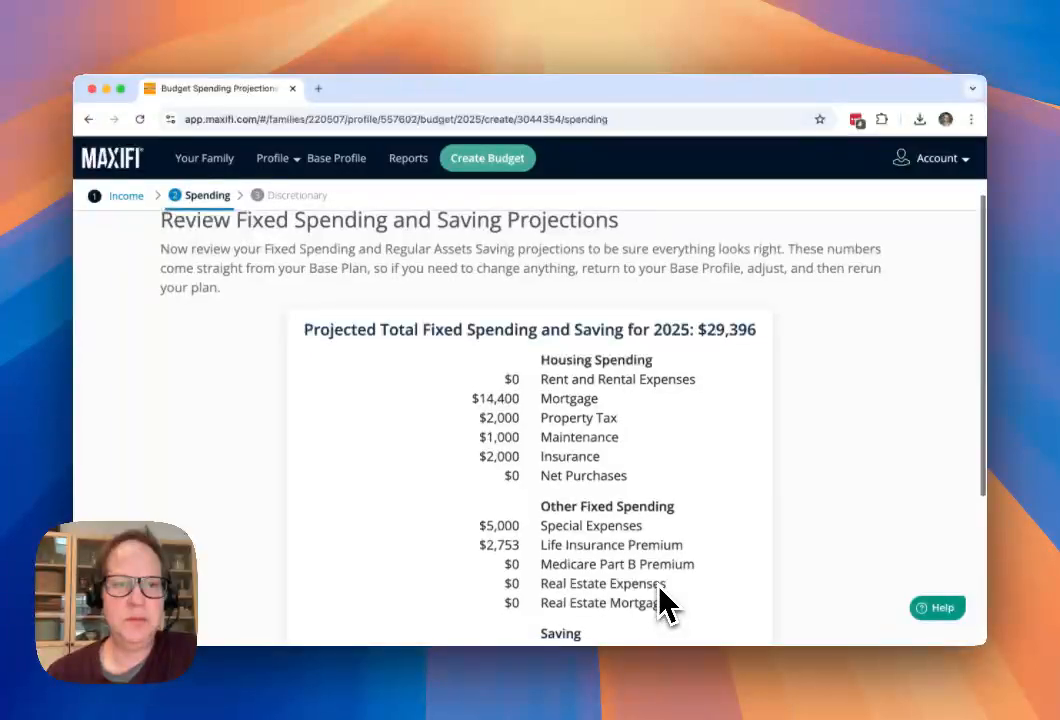
scroll(660, 595, down, 2)
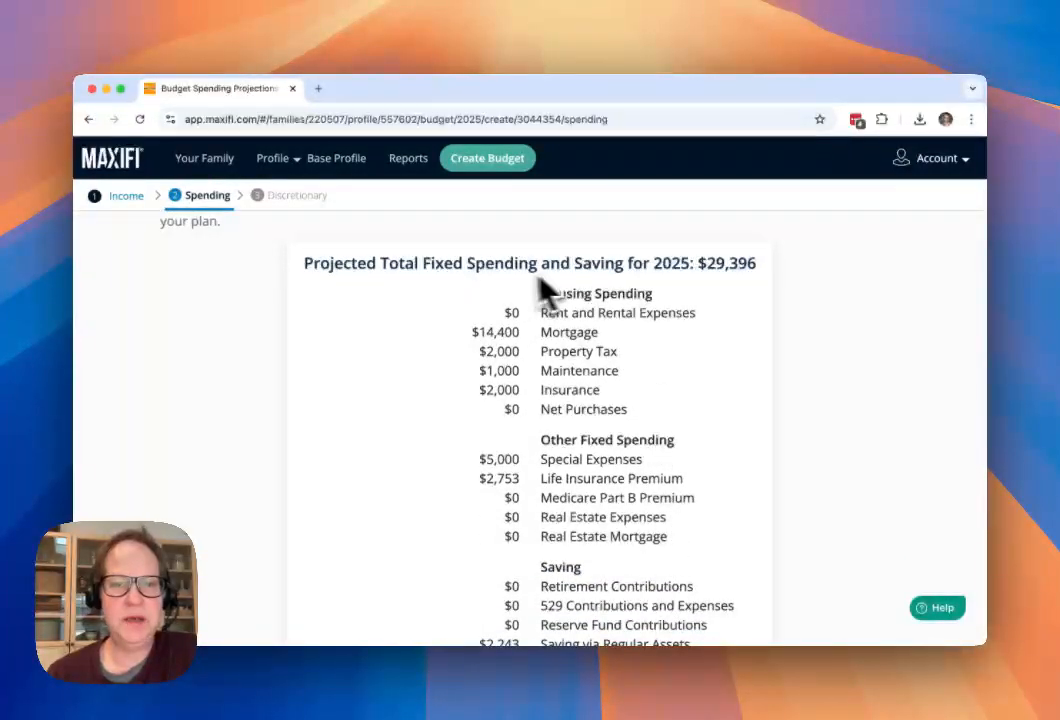
scroll(575, 355, down, 2)
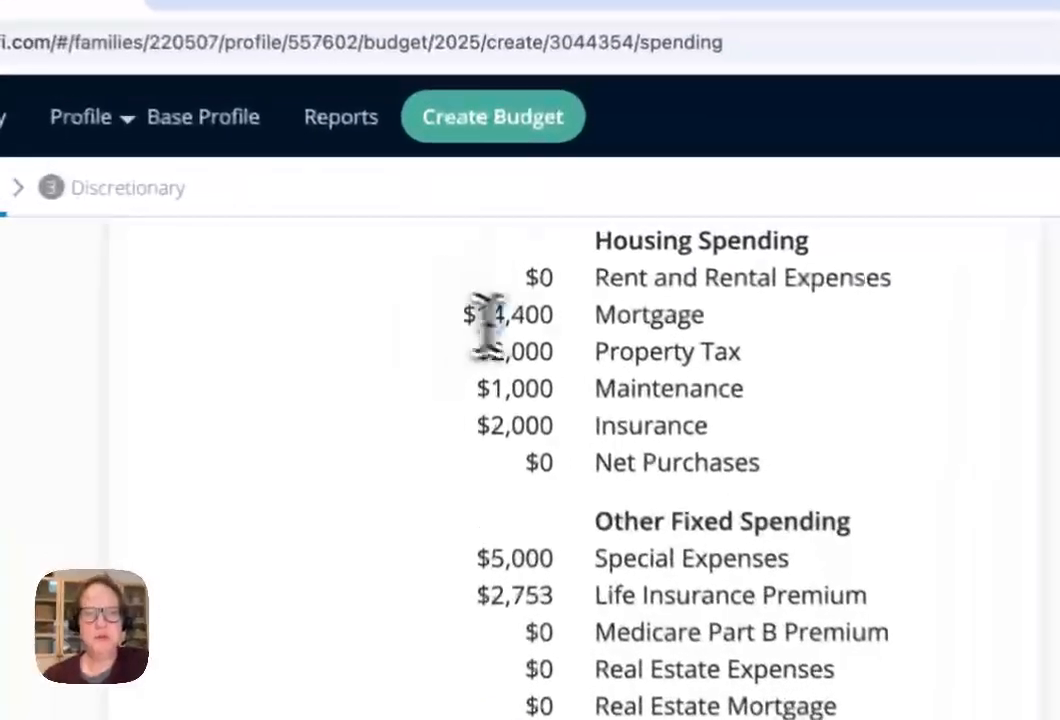
drag(478, 262, 522, 267)
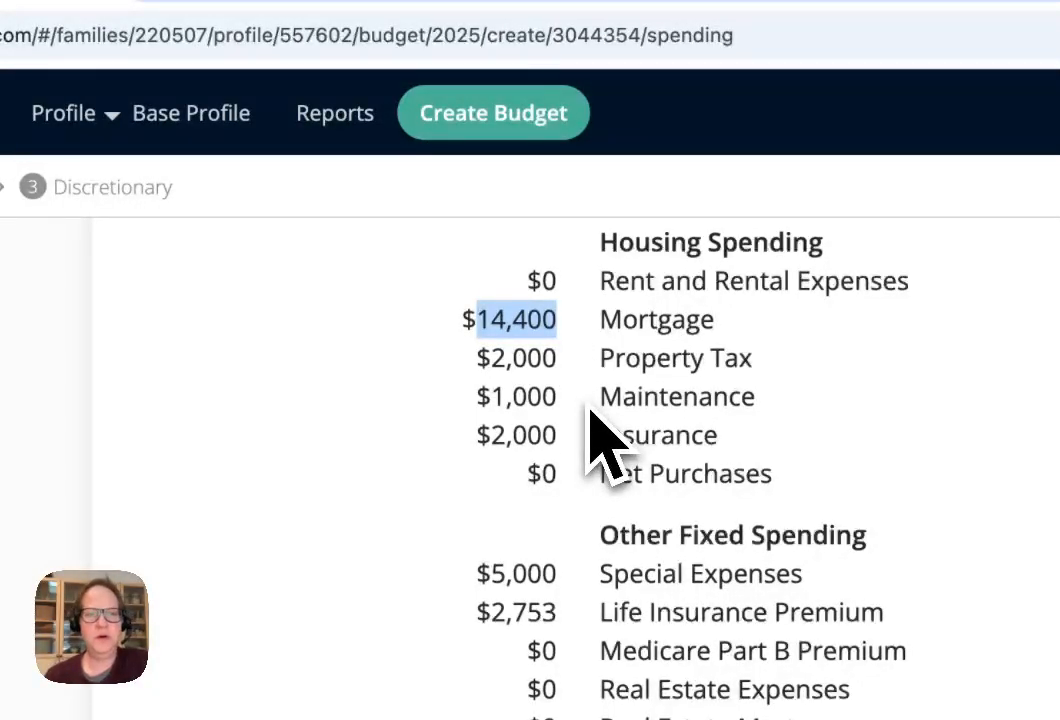
double_click(502, 358)
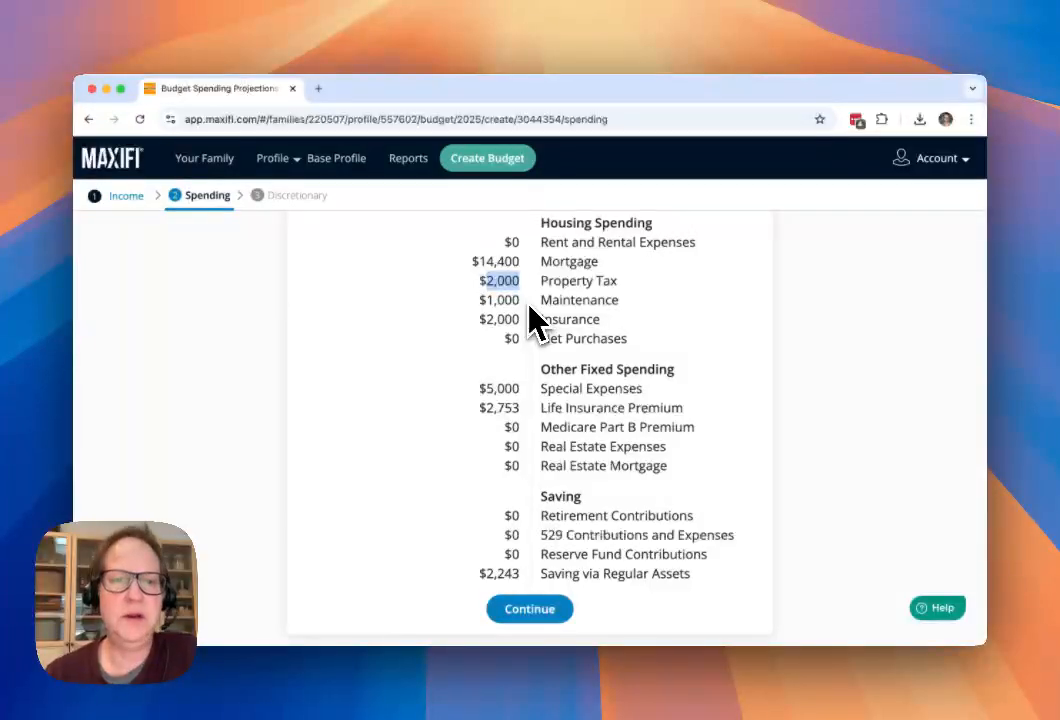
click(592, 372)
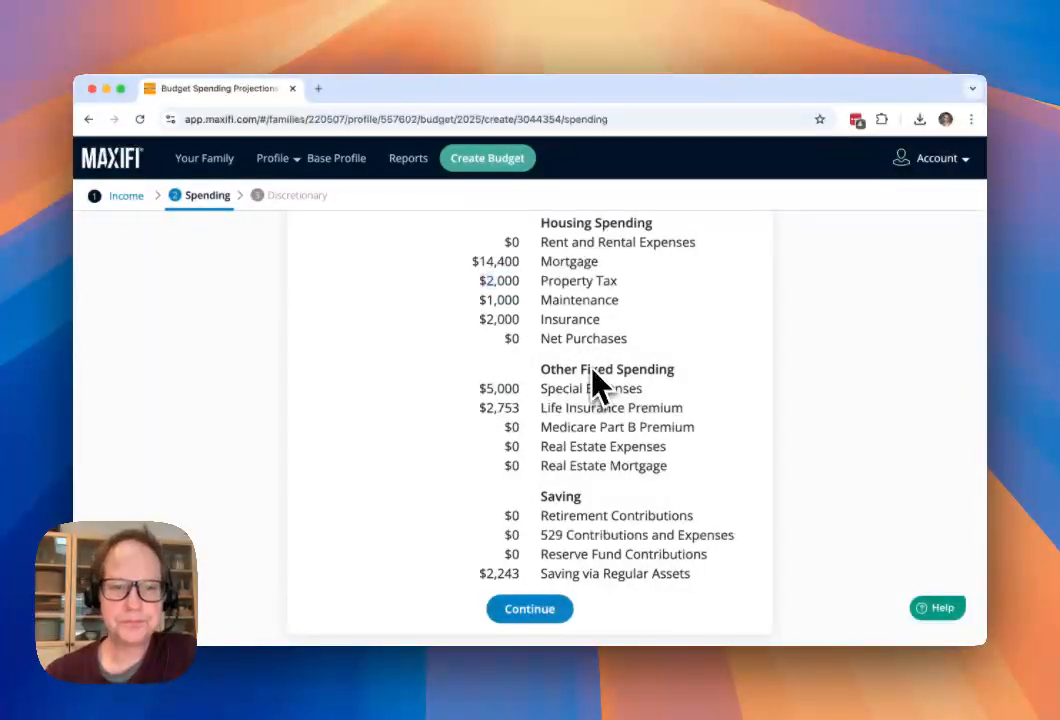
scroll(585, 362, up, 2)
scroll(588, 362, down, 3)
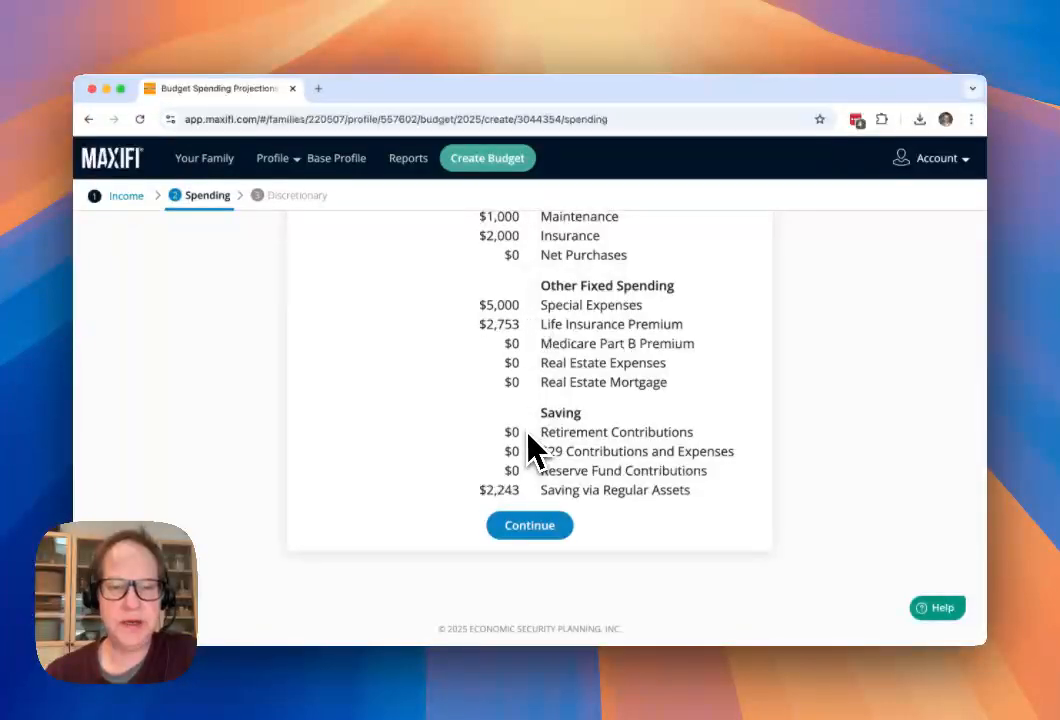
click(538, 527)
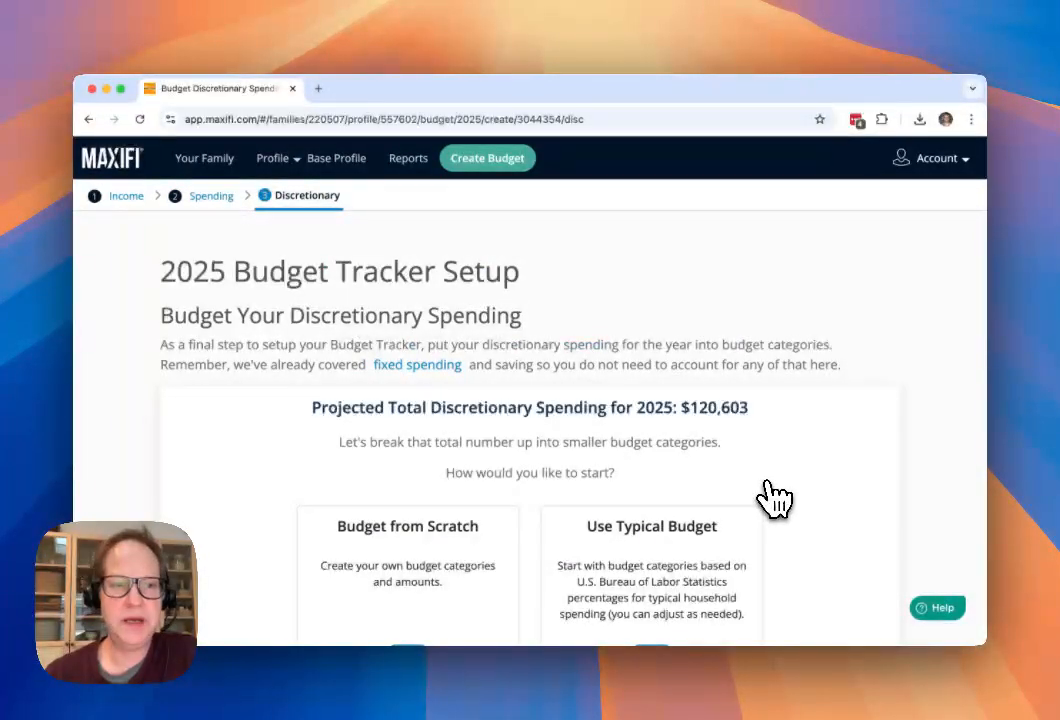
Review the projected total discretionary spending for 2025 and choose to build the budget from scratch
scroll(773, 497, down, 3)
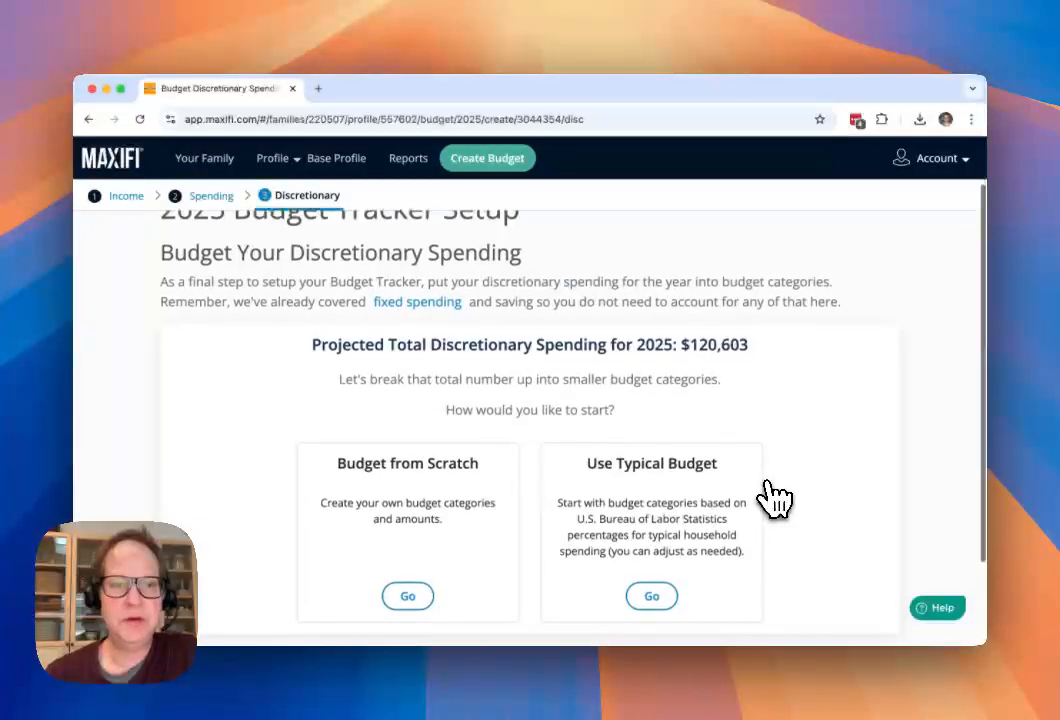
scroll(773, 497, up, 2)
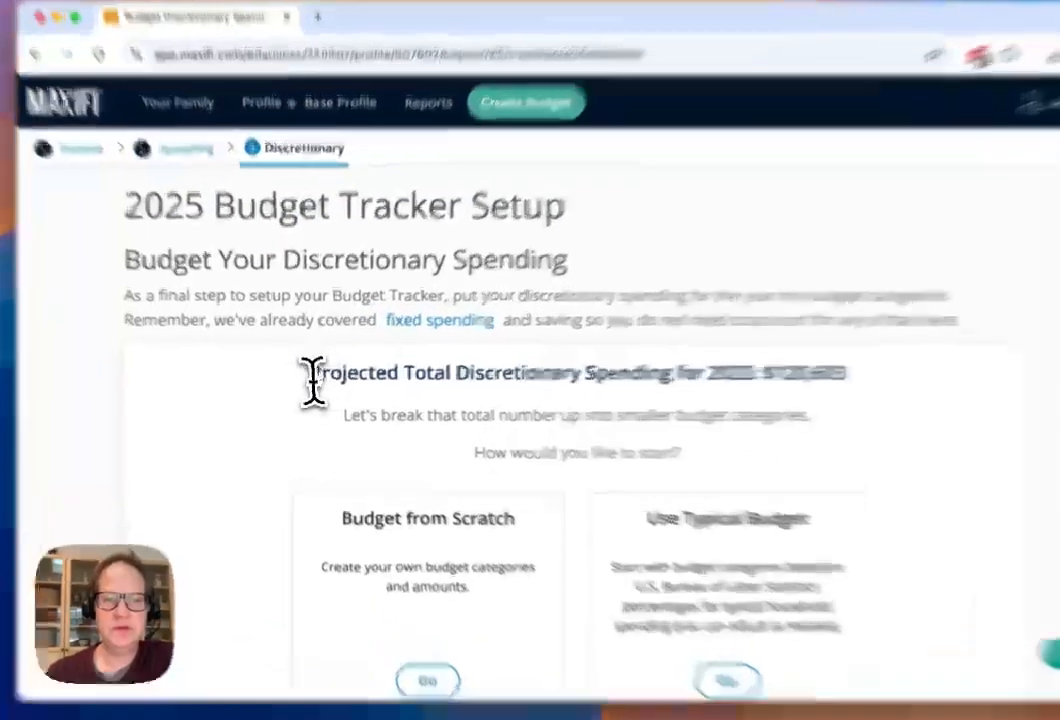
drag(312, 380, 688, 413)
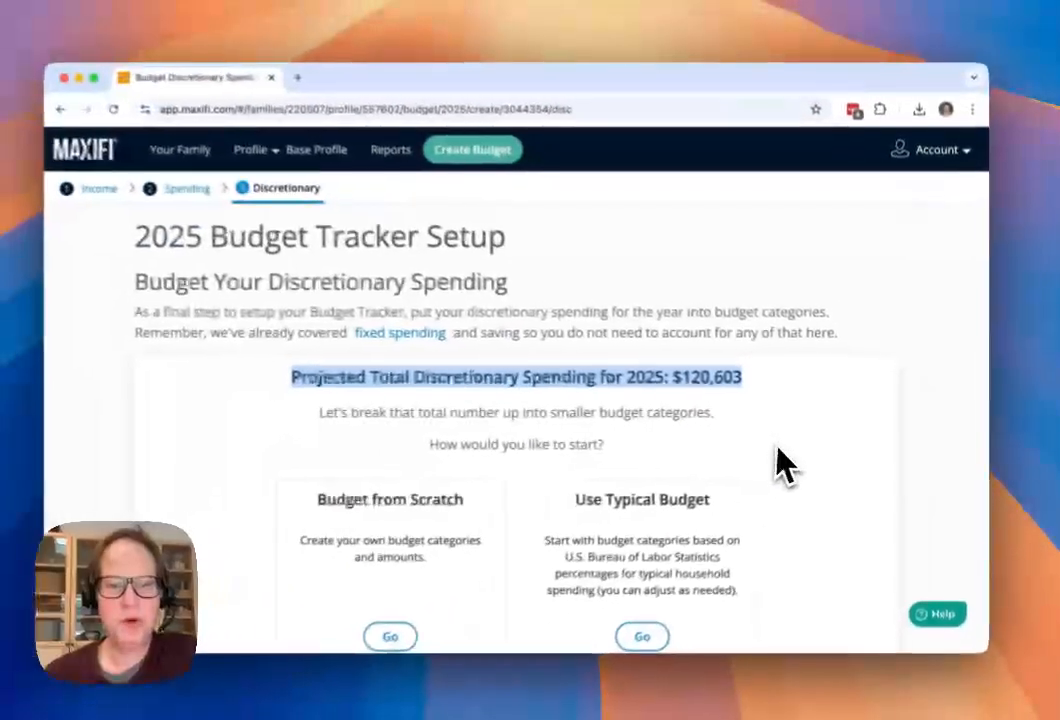
scroll(785, 465, down, 3)
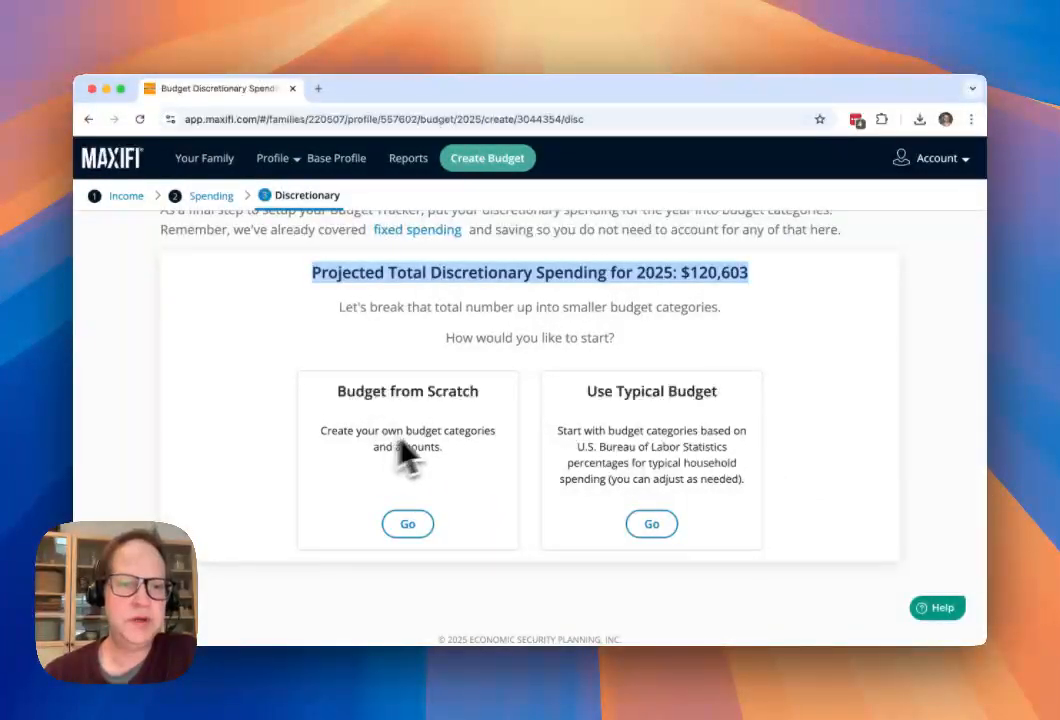
click(414, 524)
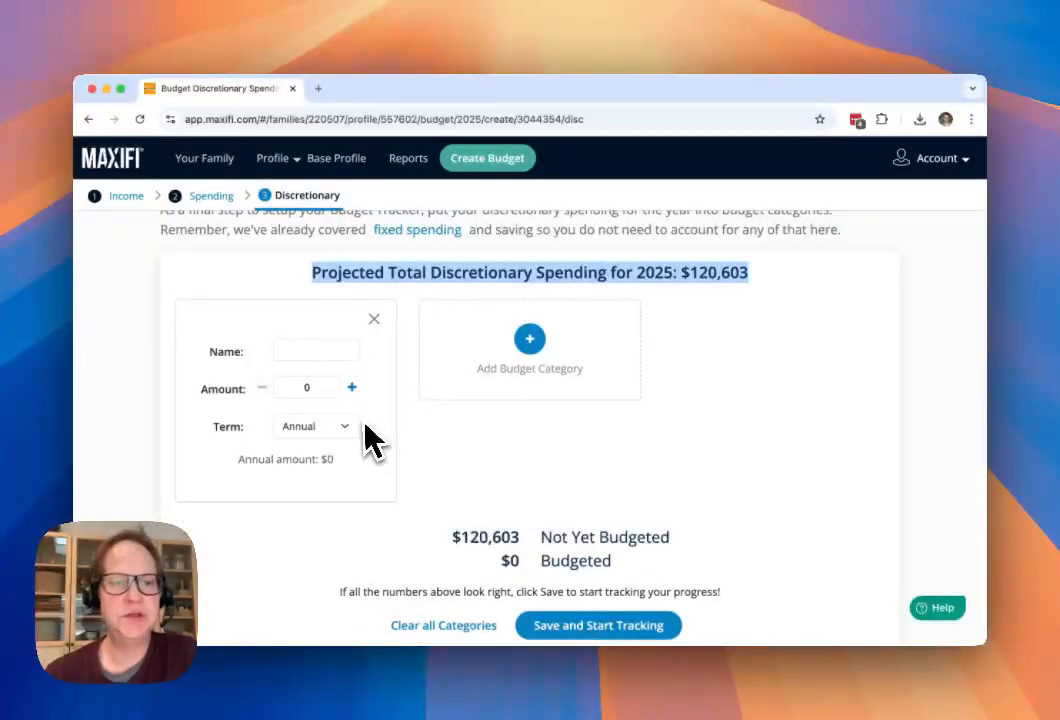
Set up the first budget category as Travel with an amount of 400 and a Monthly term
click(303, 350)
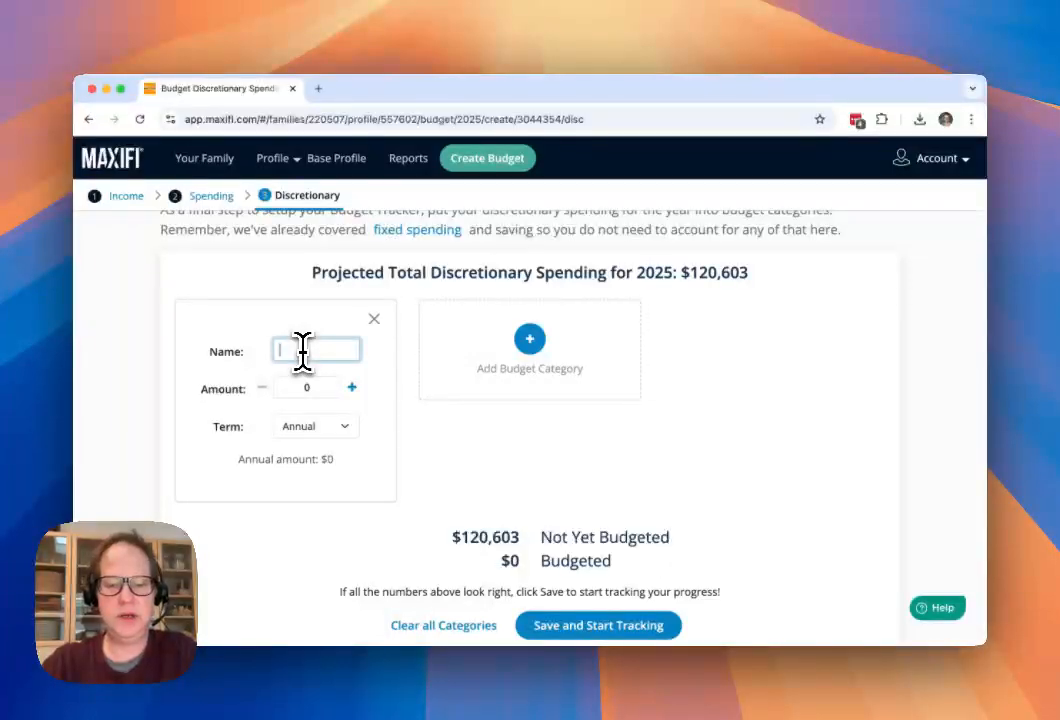
text(Travel)
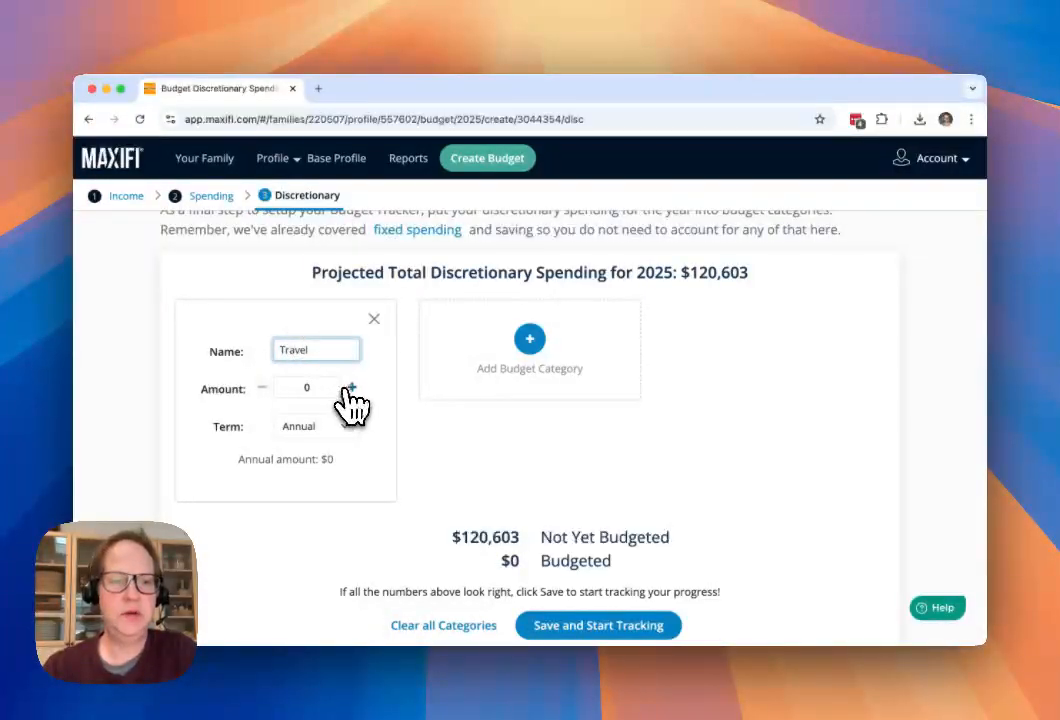
click(351, 387)
click(351, 387)
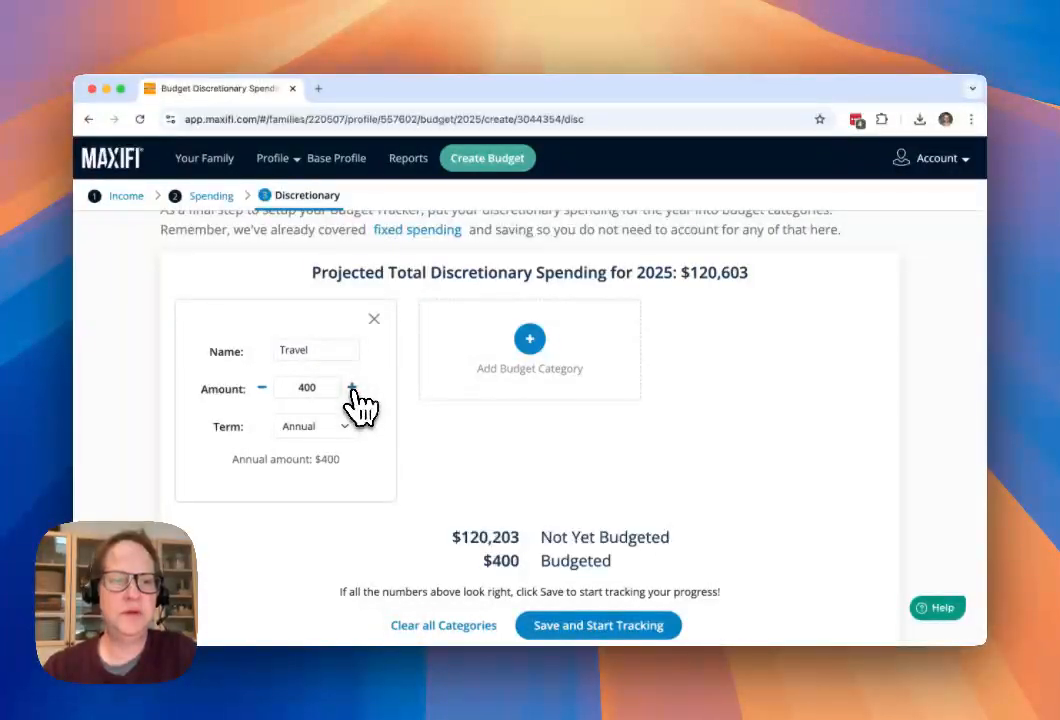
click(311, 437)
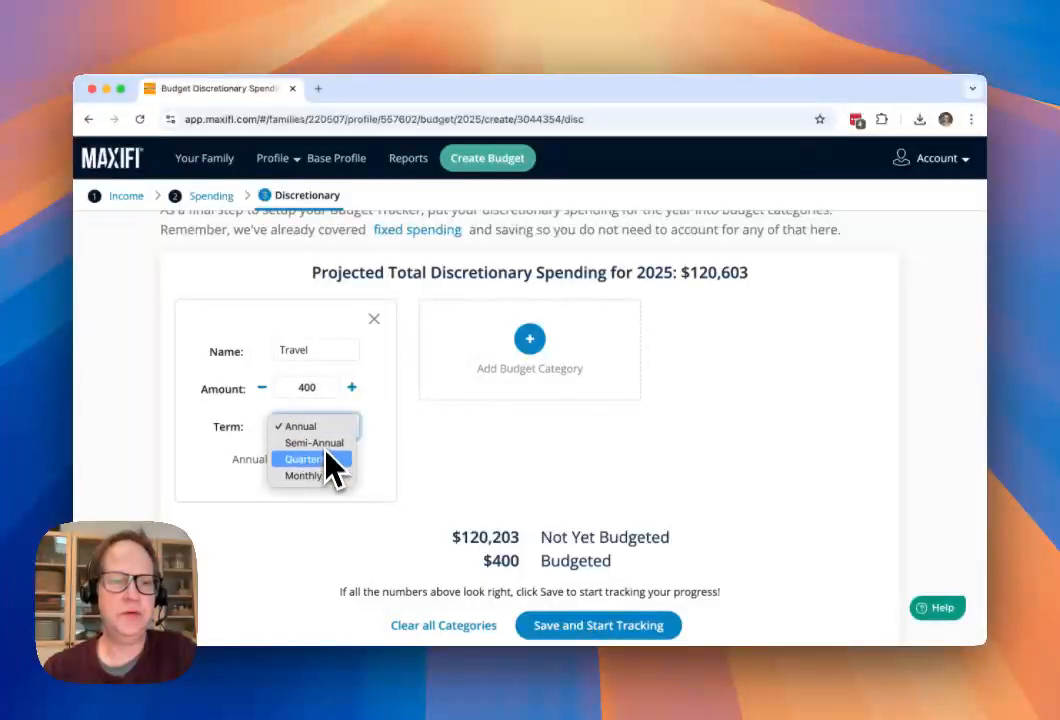
click(312, 476)
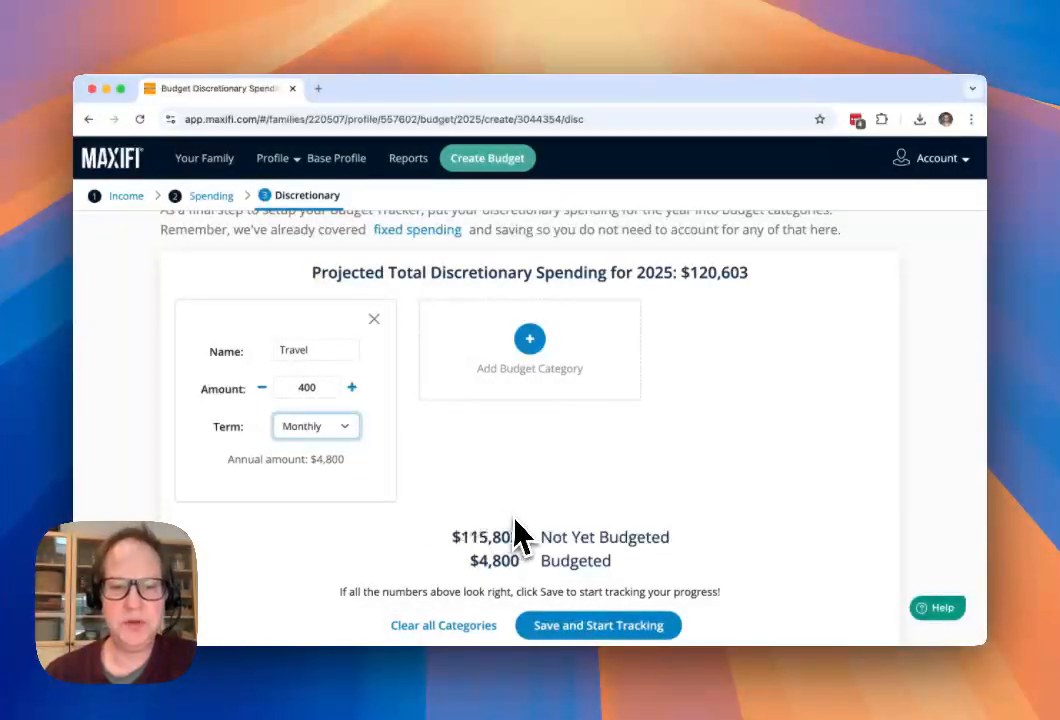
Check Travel's annual amount against the budgeted and not-yet-budgeted totals, and add a second blank budget category
drag(452, 540, 524, 566)
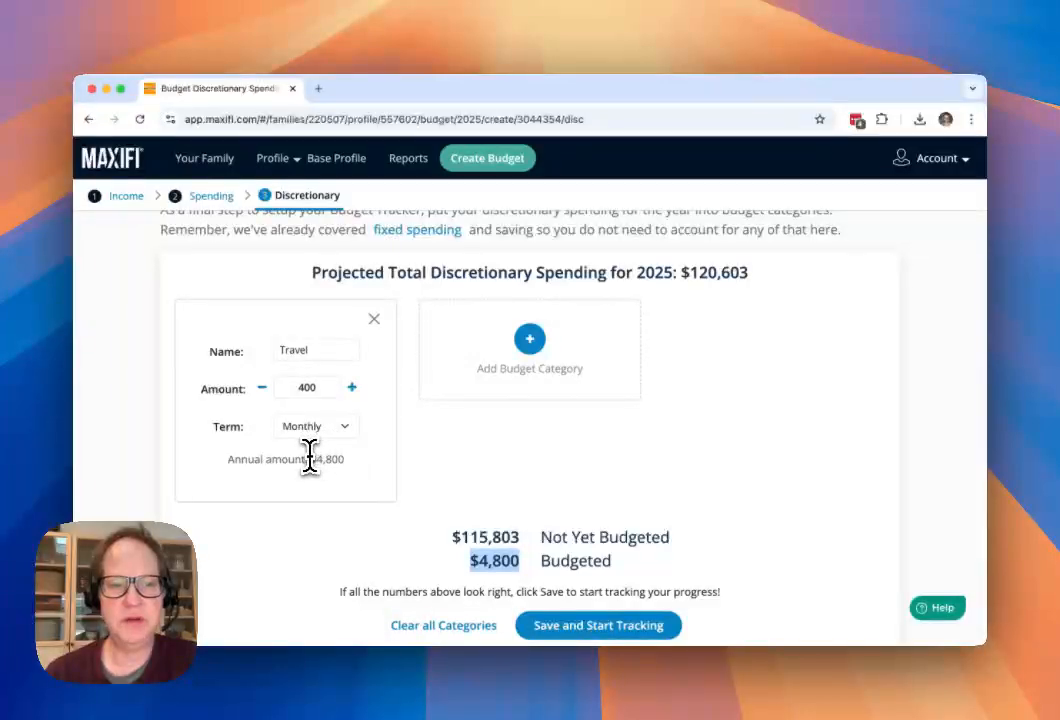
drag(308, 458, 343, 458)
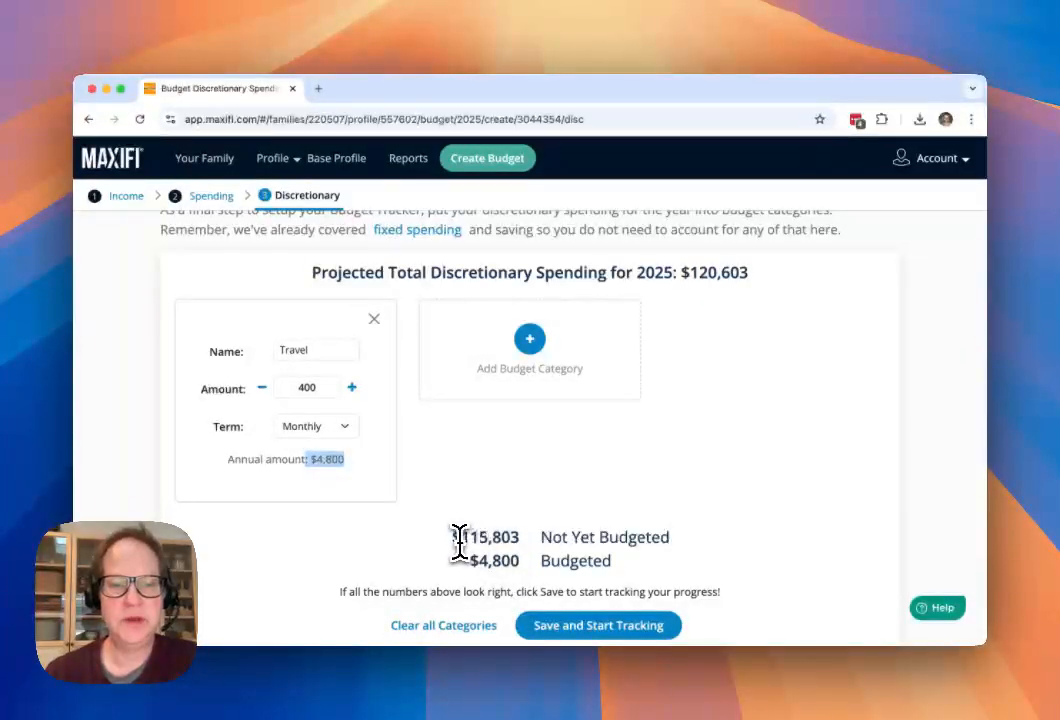
drag(455, 537, 520, 538)
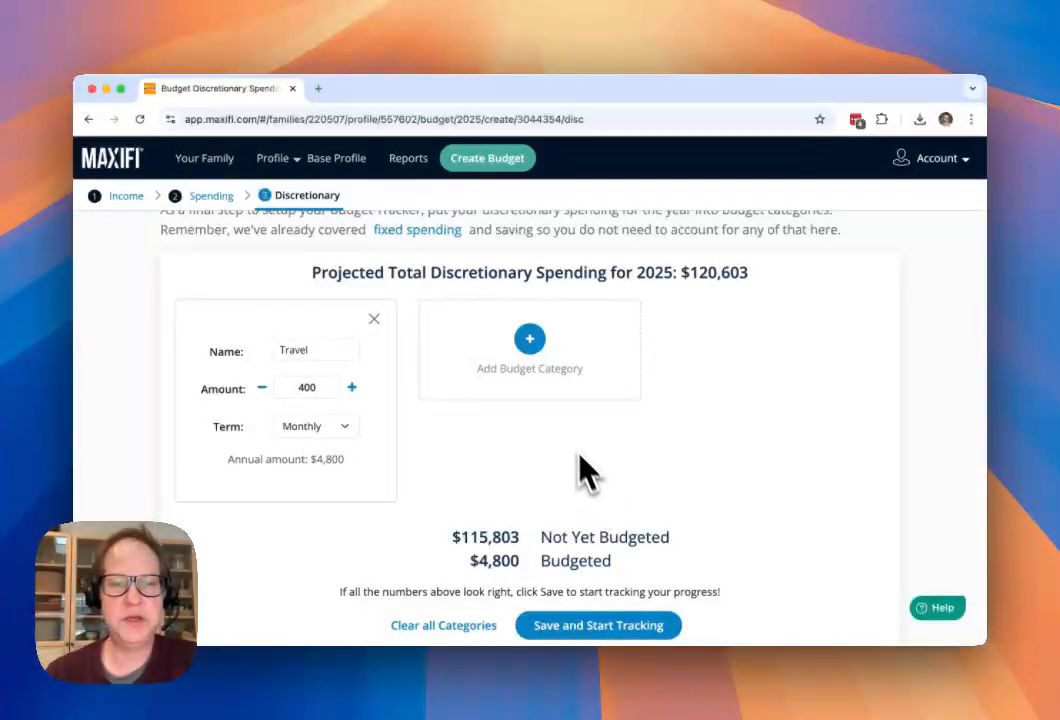
click(548, 370)
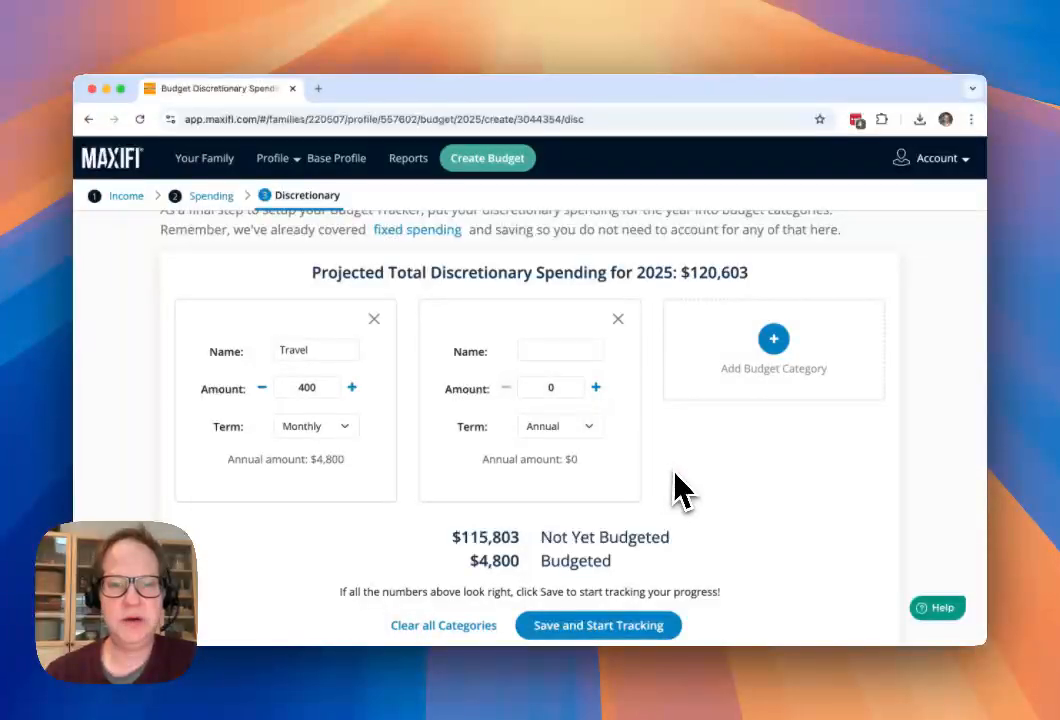
Remove the Travel category, clear all budget categories, and restart the discretionary budget with the typical household budget
click(374, 318)
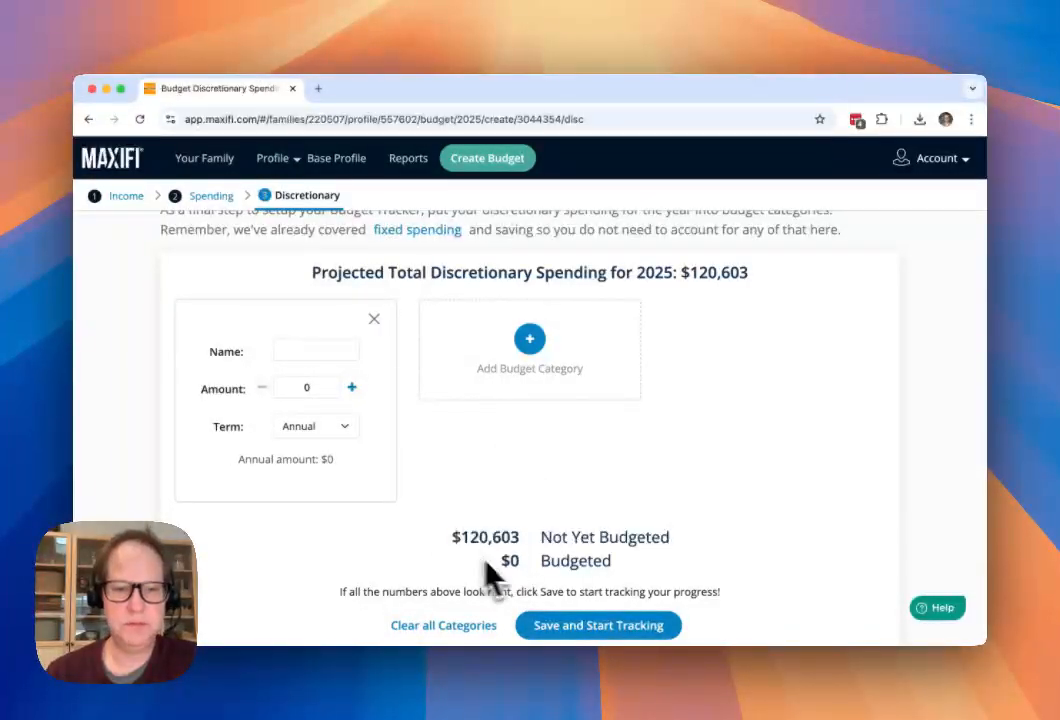
scroll(570, 567, down, 1)
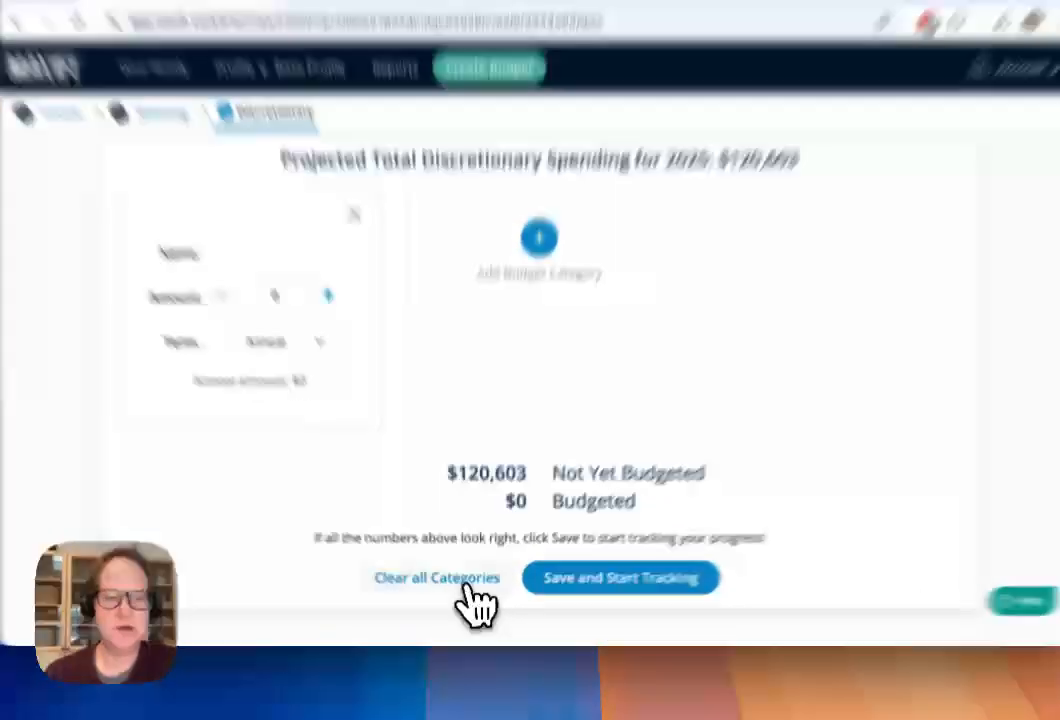
click(466, 590)
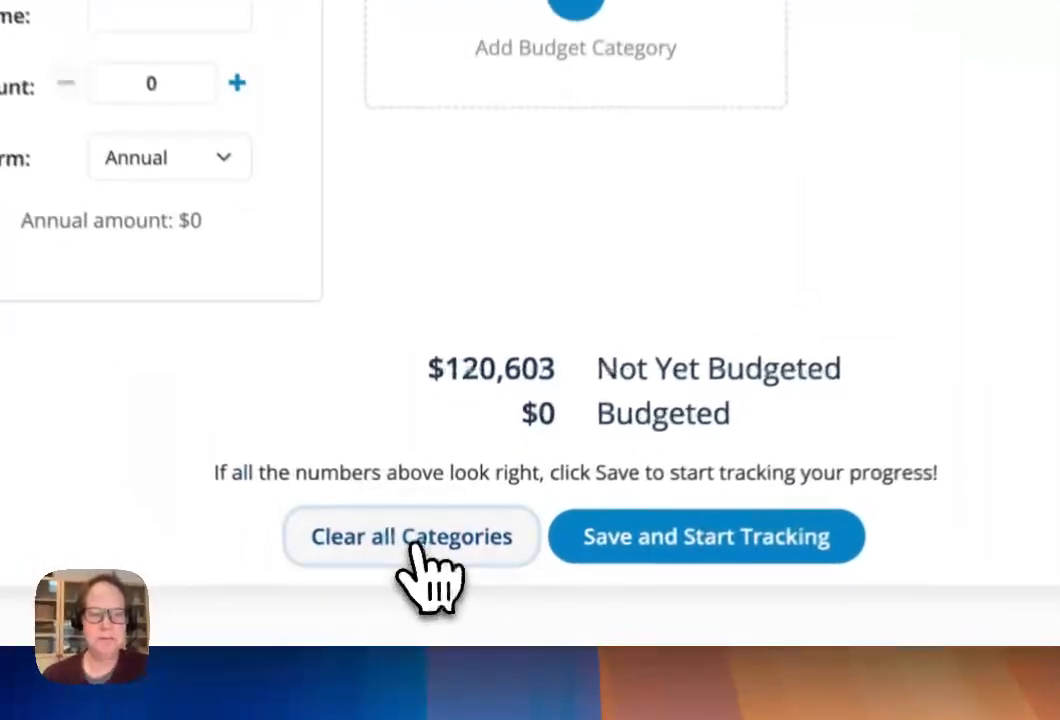
click(653, 86)
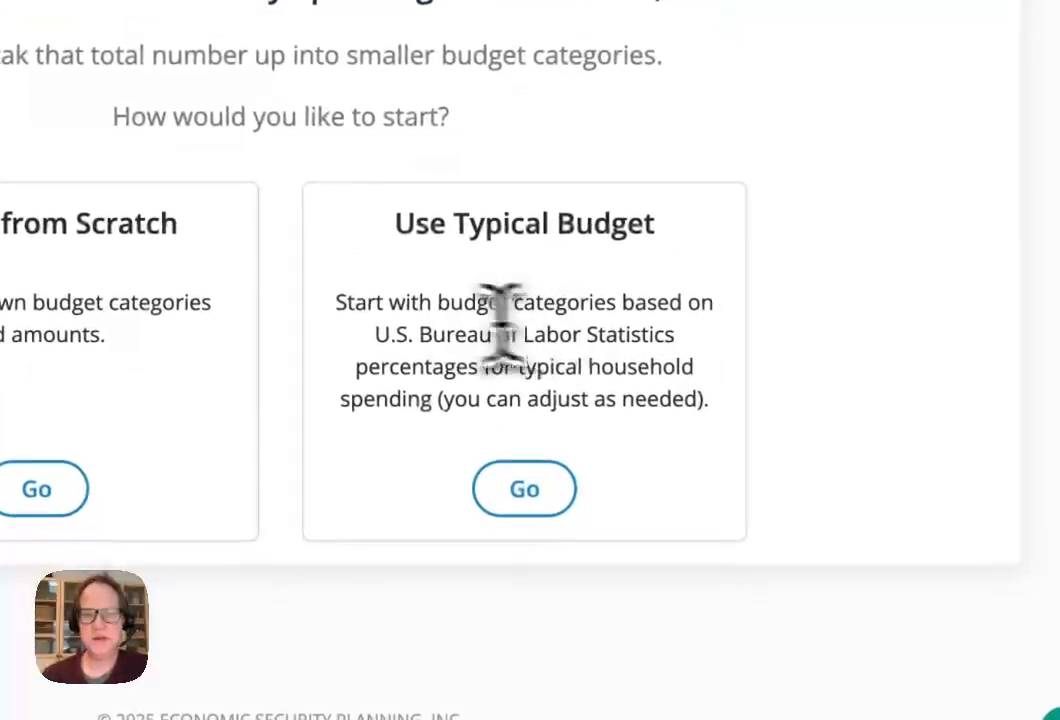
drag(434, 297, 686, 340)
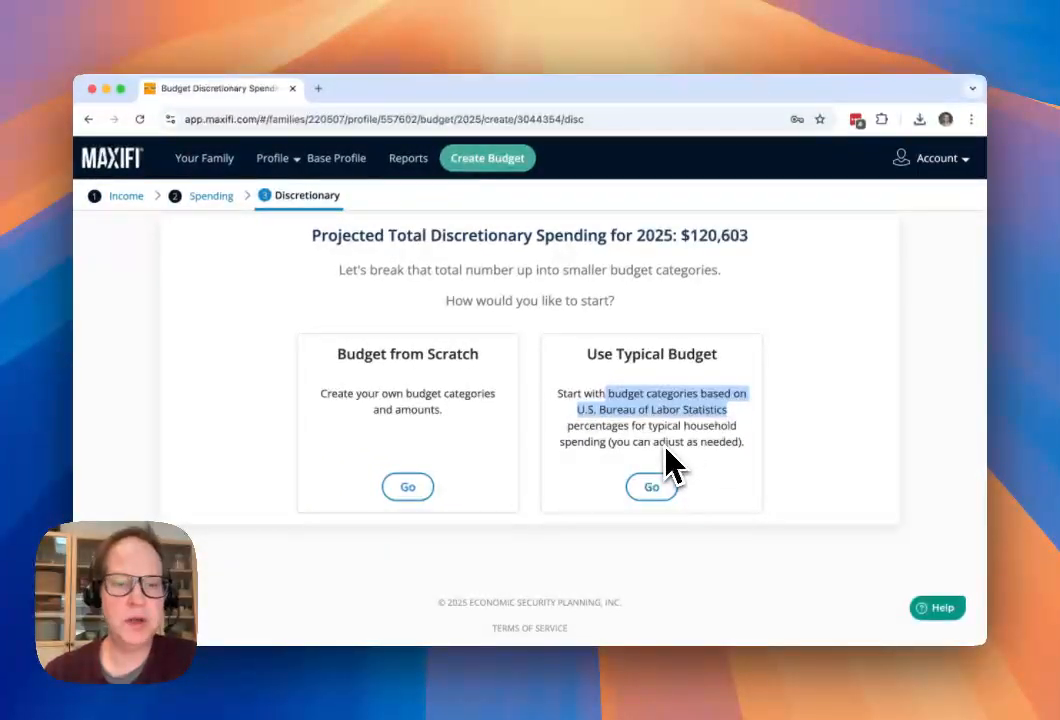
click(660, 490)
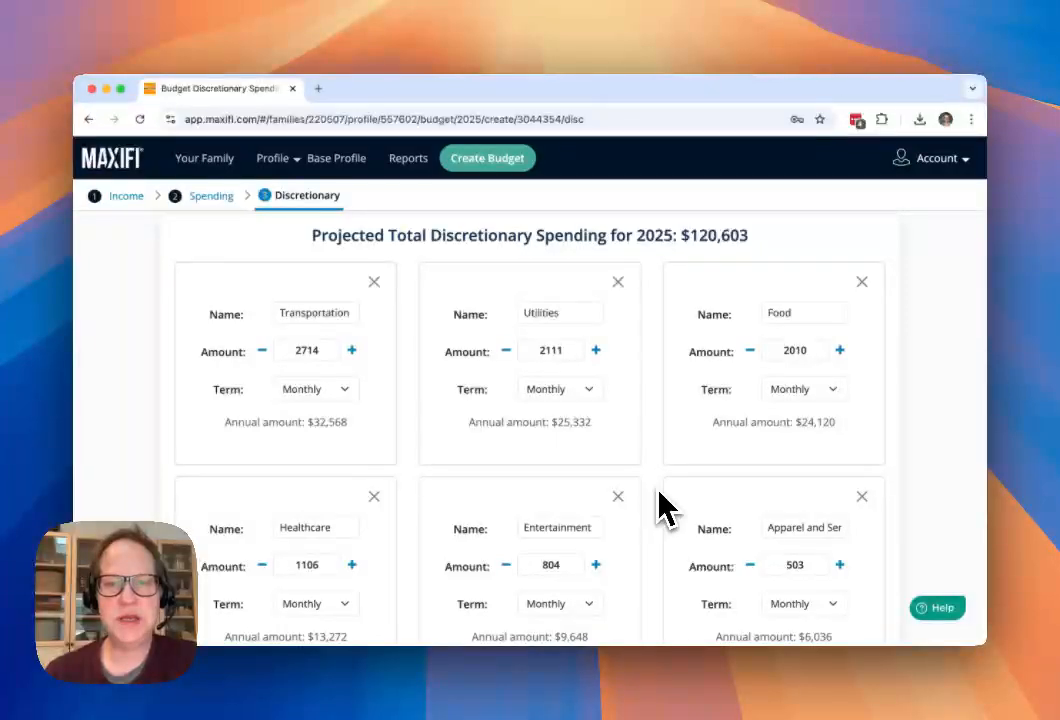
Review the typical budget's categories and monthly amounts against the projected total discretionary spending for 2025
drag(681, 235, 757, 255)
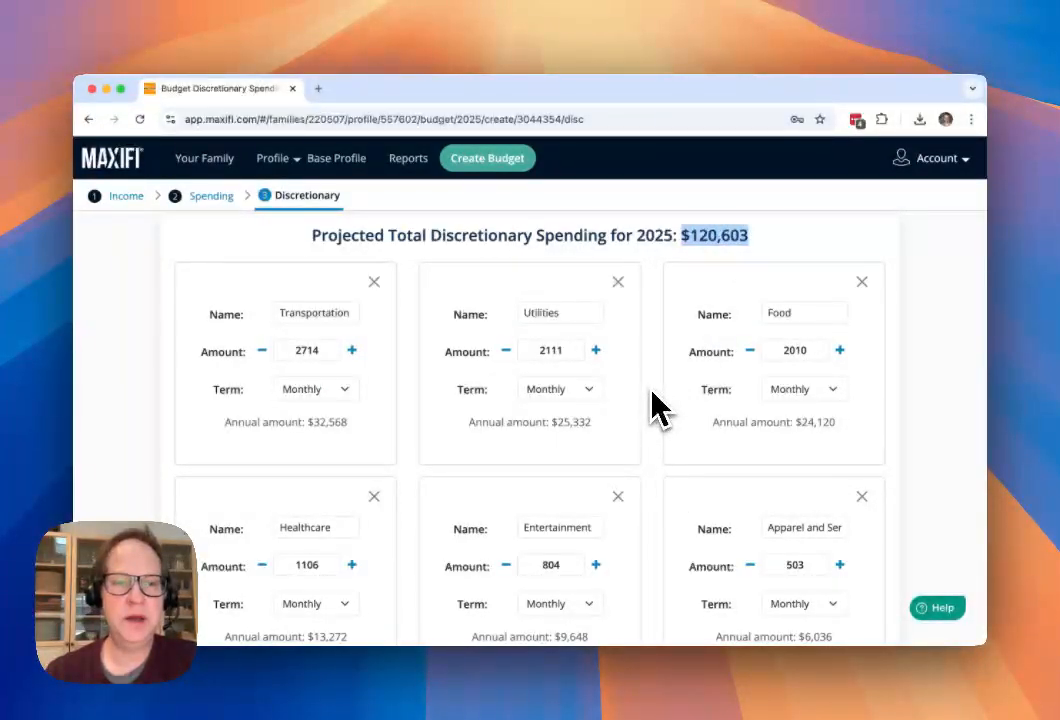
scroll(712, 574, down, 1)
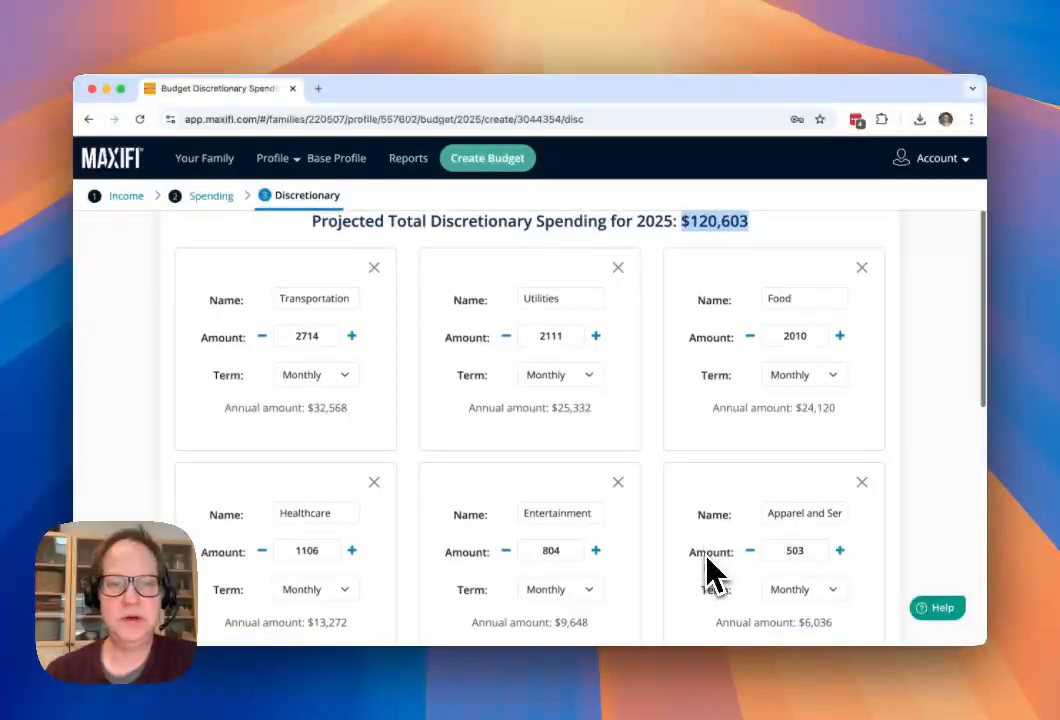
scroll(710, 570, up, 2)
scroll(710, 570, down, 2)
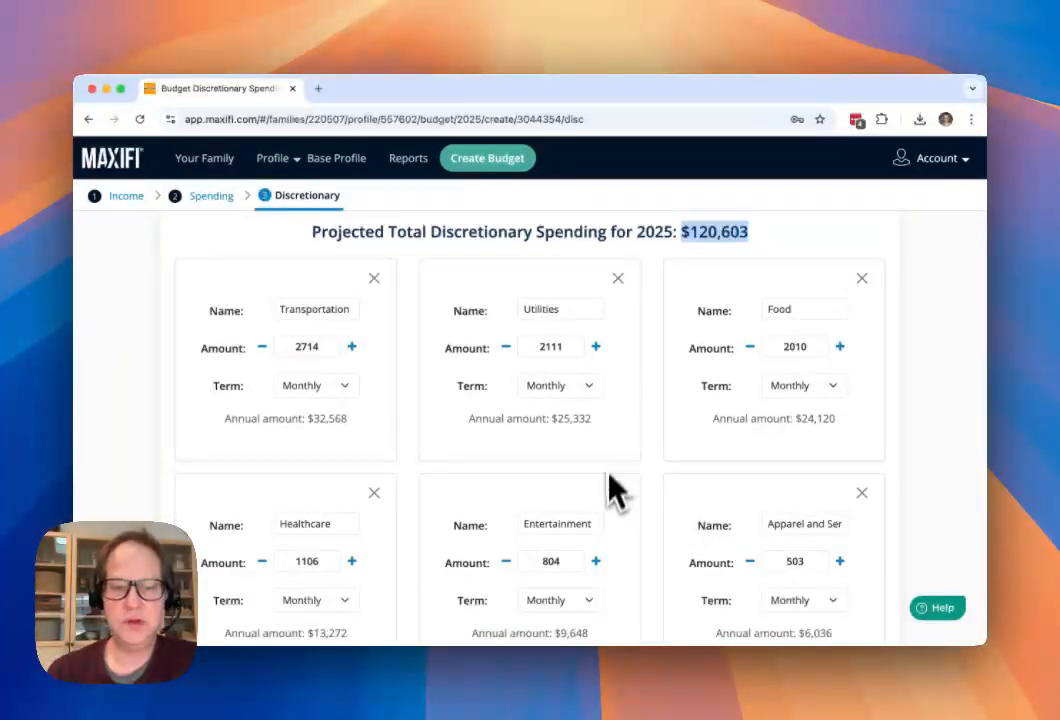
scroll(606, 492, down, 3)
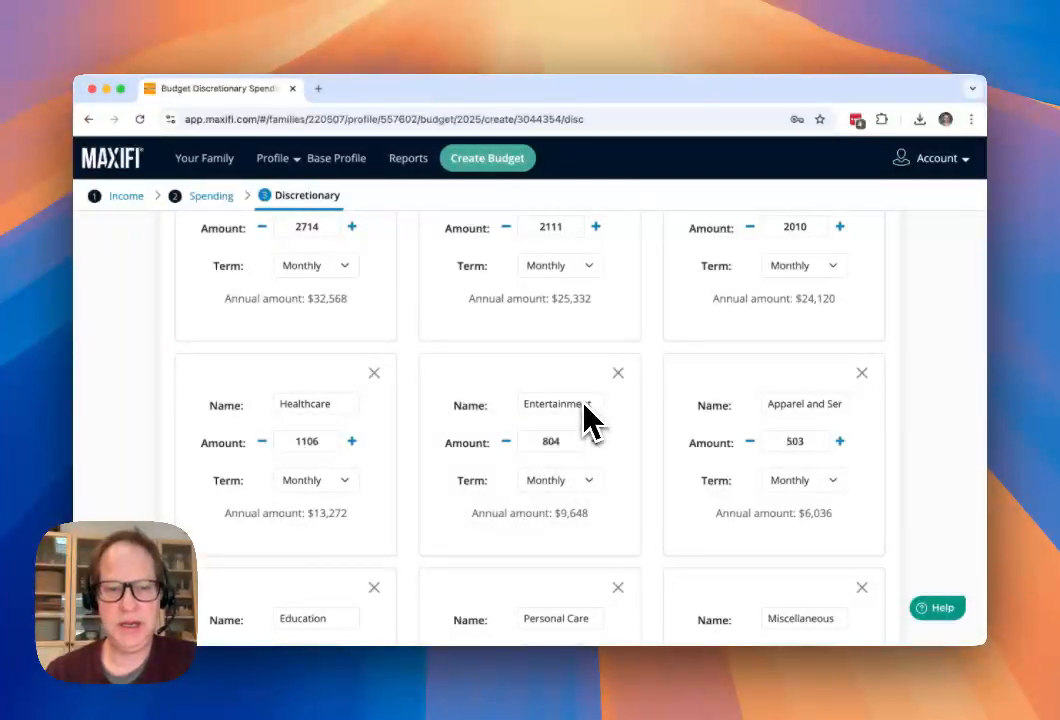
scroll(625, 530, down, 1)
scroll(632, 545, down, 5)
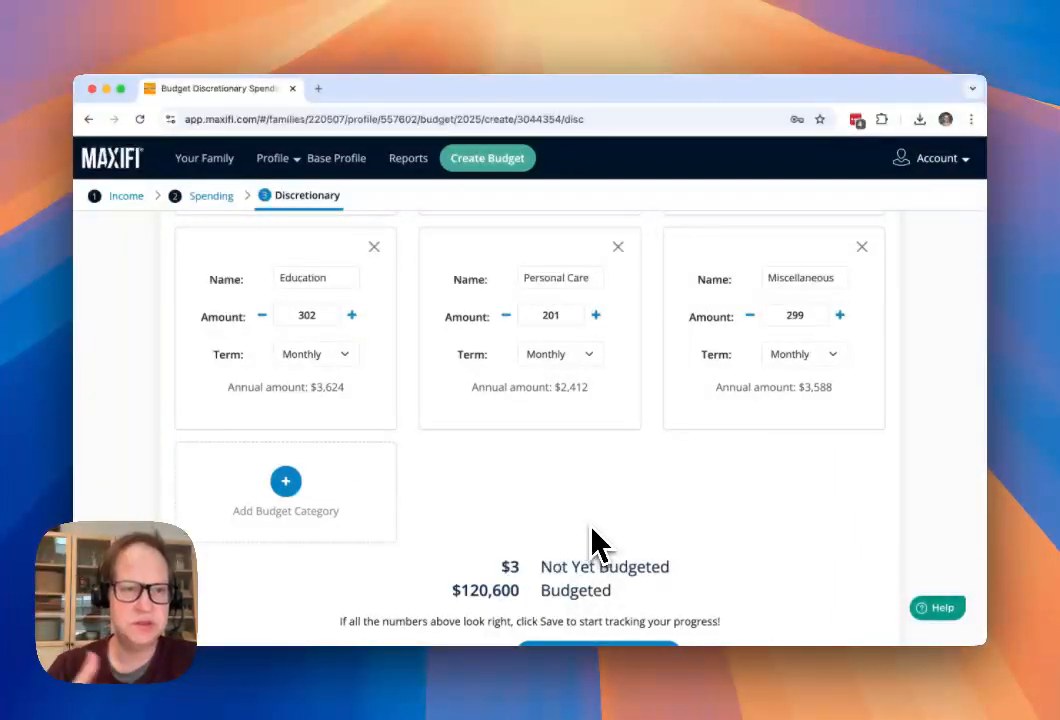
scroll(594, 543, down, 1)
scroll(594, 543, down, 2)
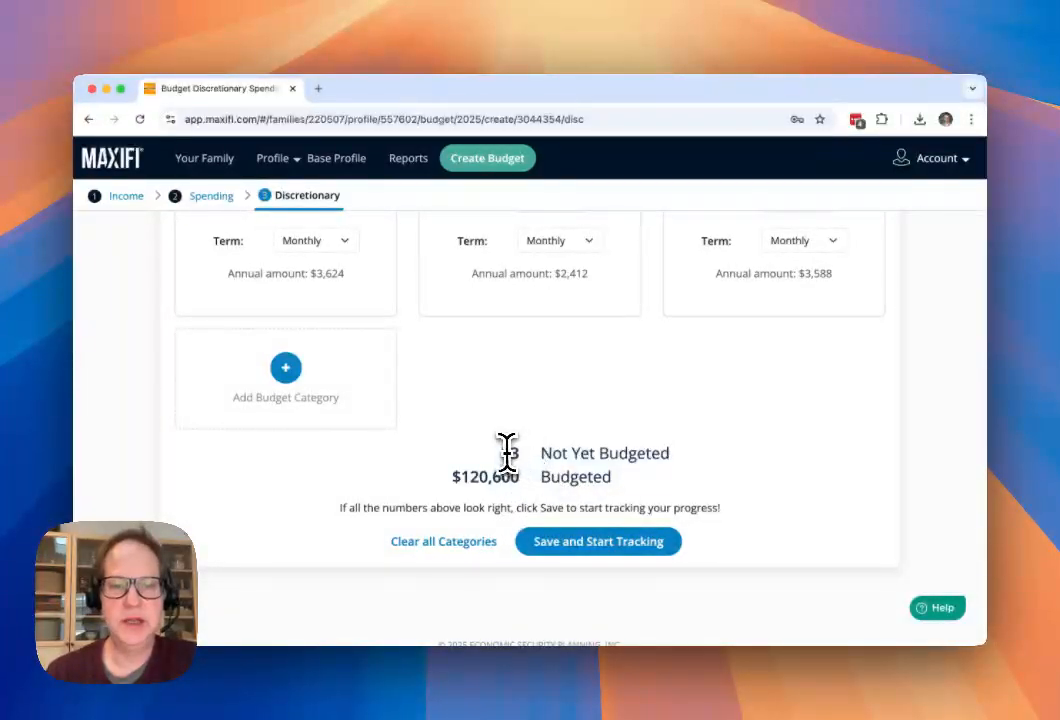
Check the amount not yet budgeted, and save the budget categories to start tracking
drag(505, 452, 541, 453)
click(541, 456)
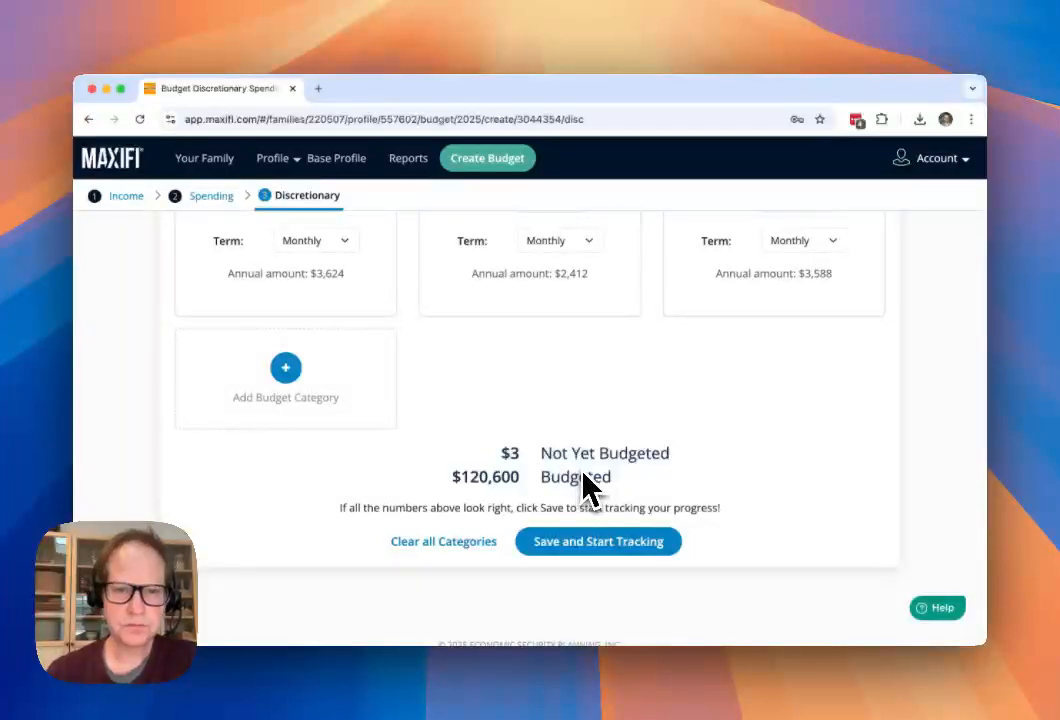
click(616, 549)
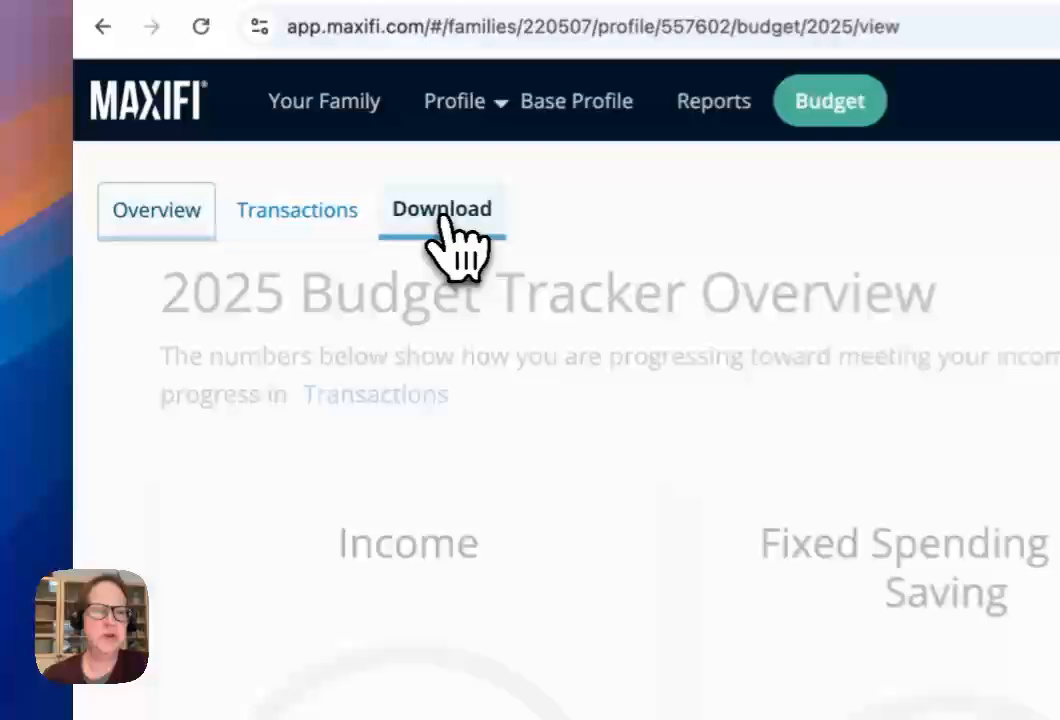
Download the 2025 budget tracker as an Excel file
click(311, 215)
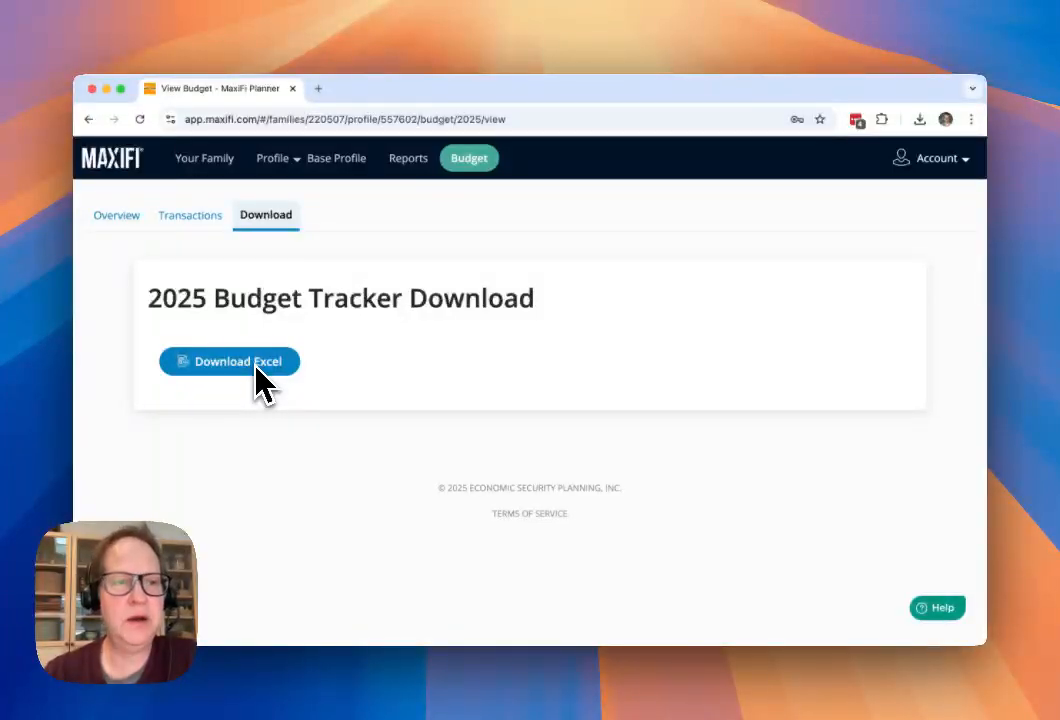
click(257, 364)
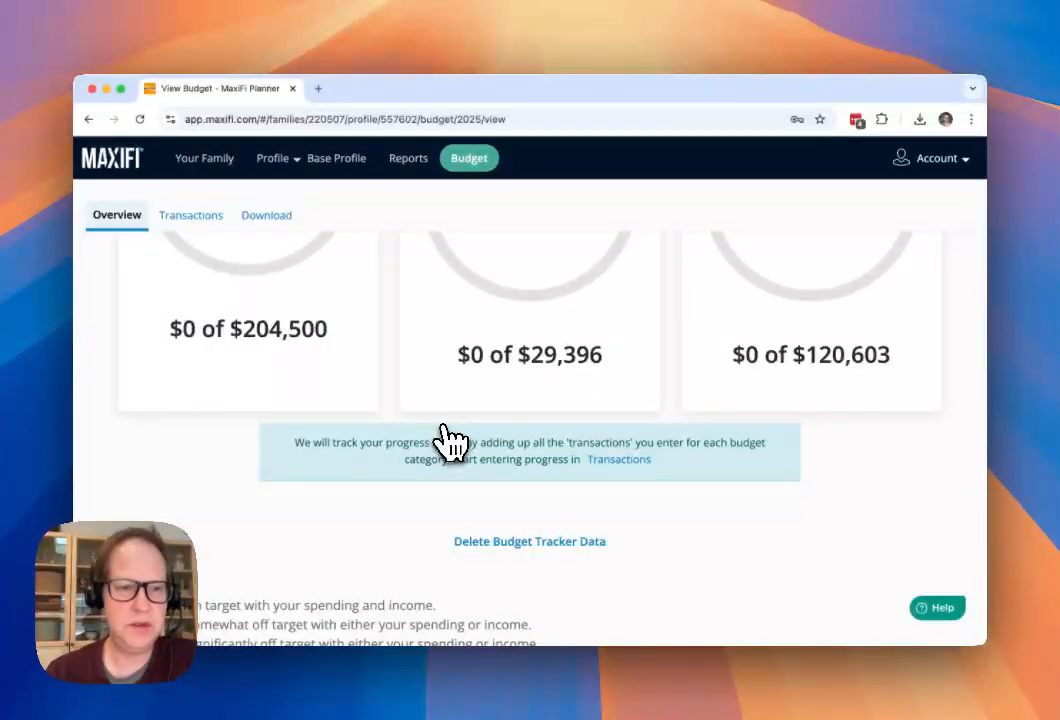
Start deleting the budget tracker data from the overview, cancel the deletion, and return to the start of the overview
scroll(440, 468, down, 1)
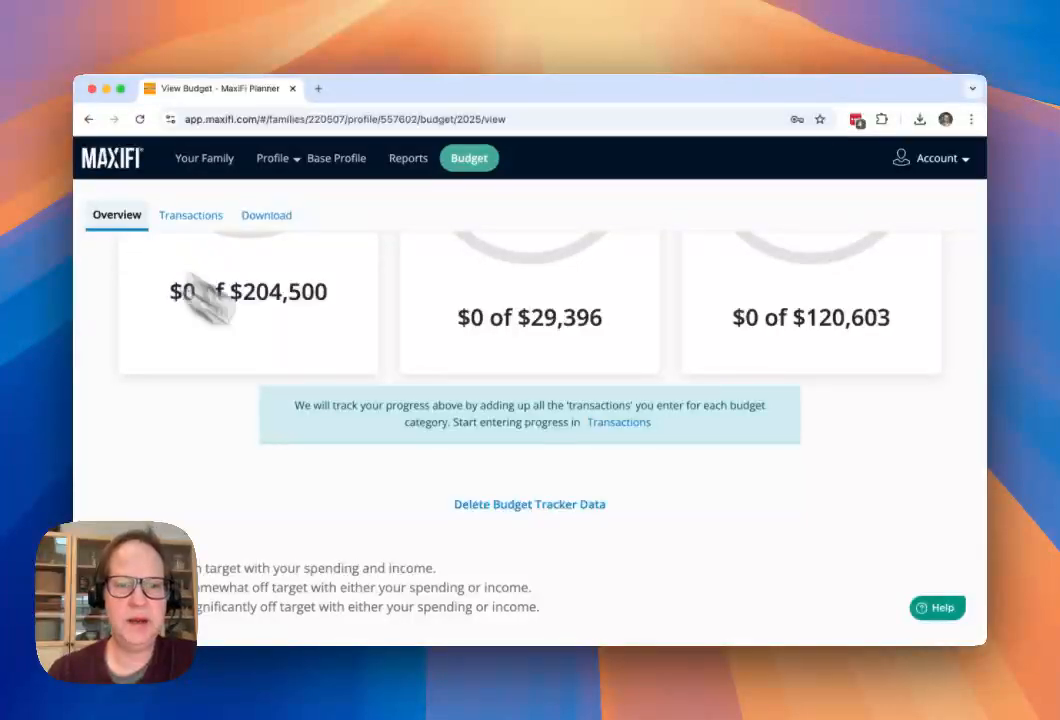
click(545, 506)
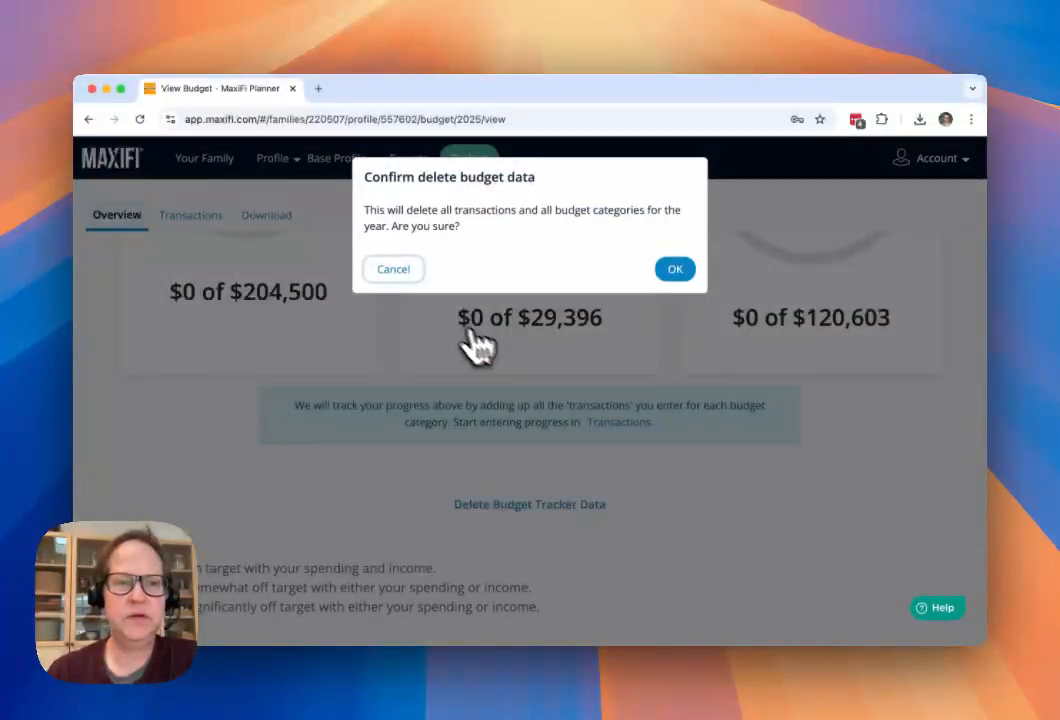
click(395, 271)
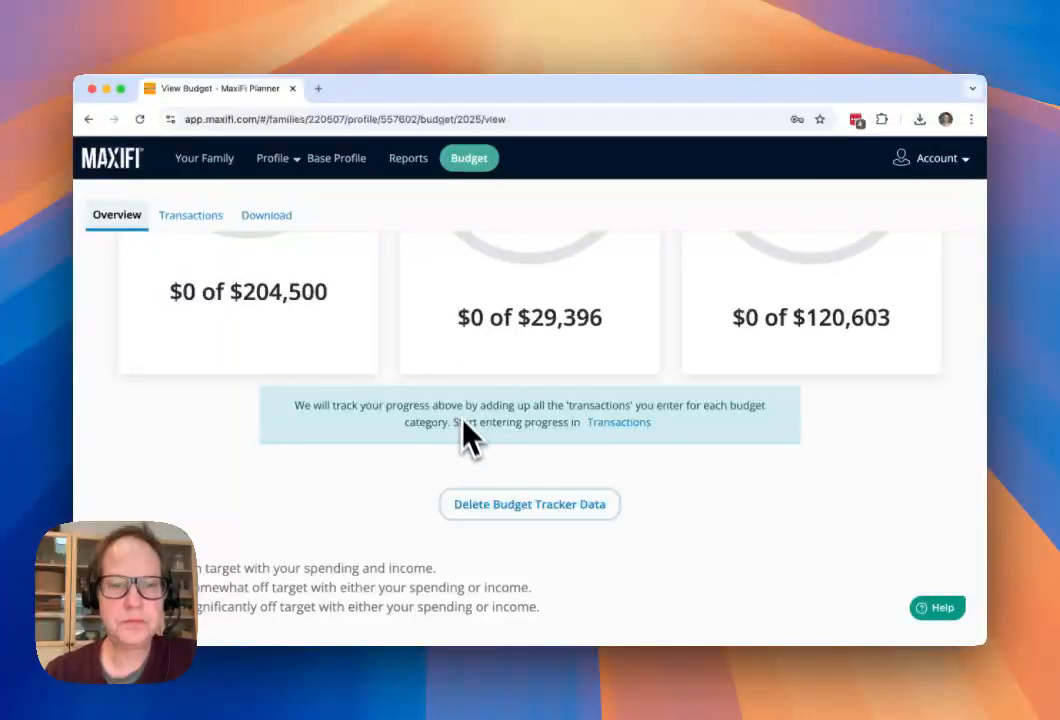
scroll(485, 497, down, 3)
scroll(483, 497, up, 5)
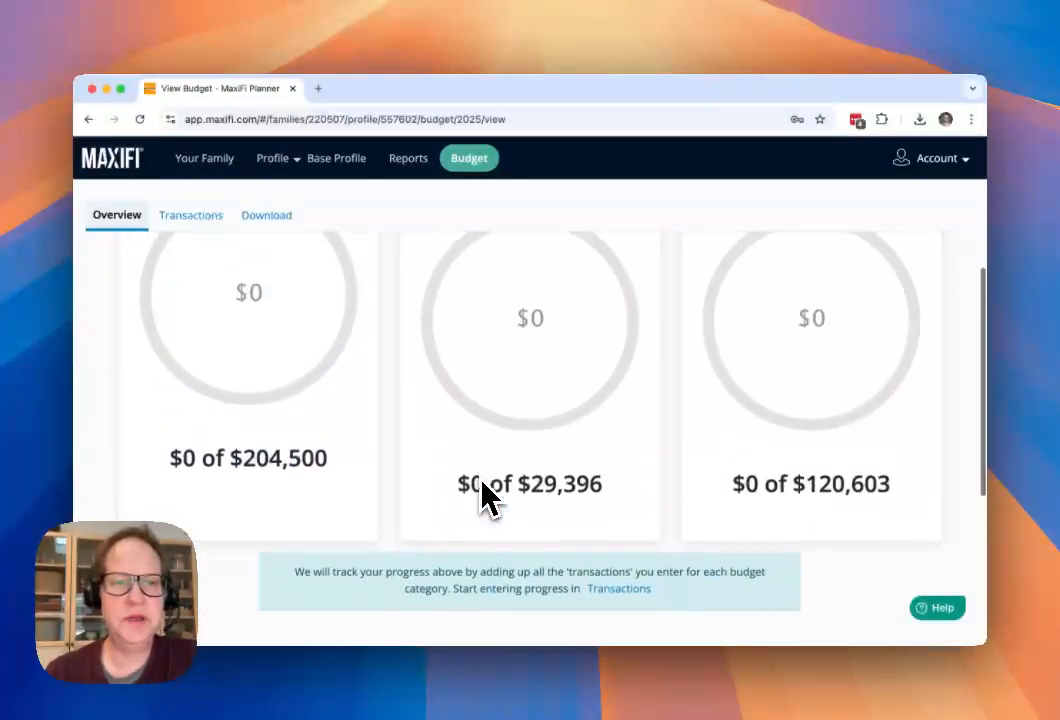
scroll(481, 497, up, 5)
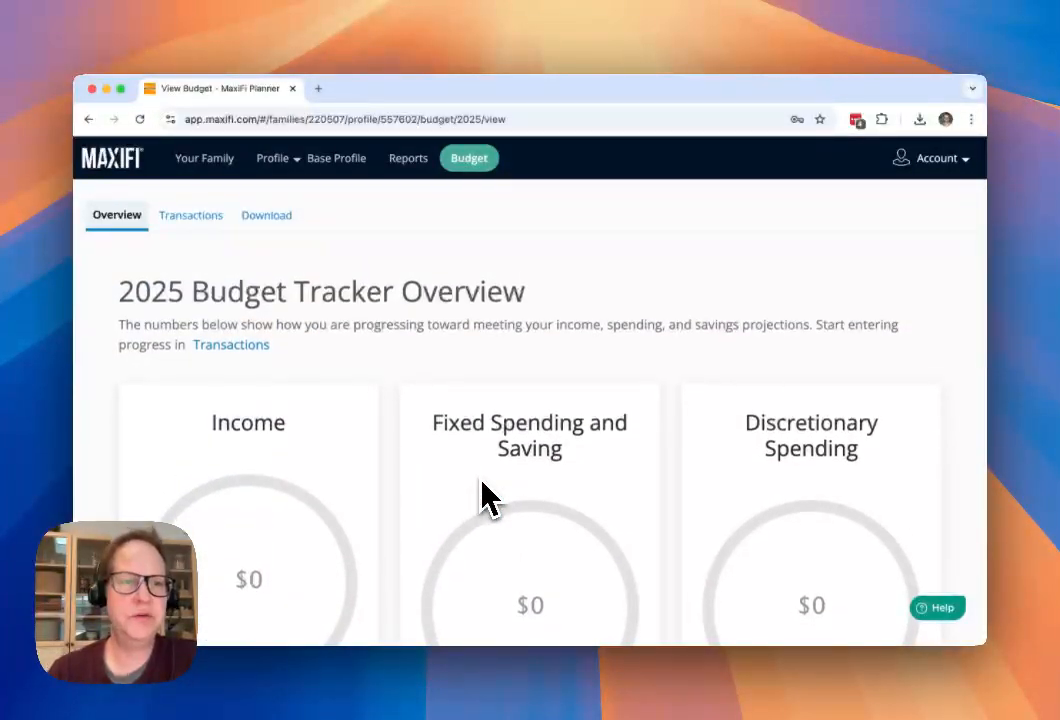